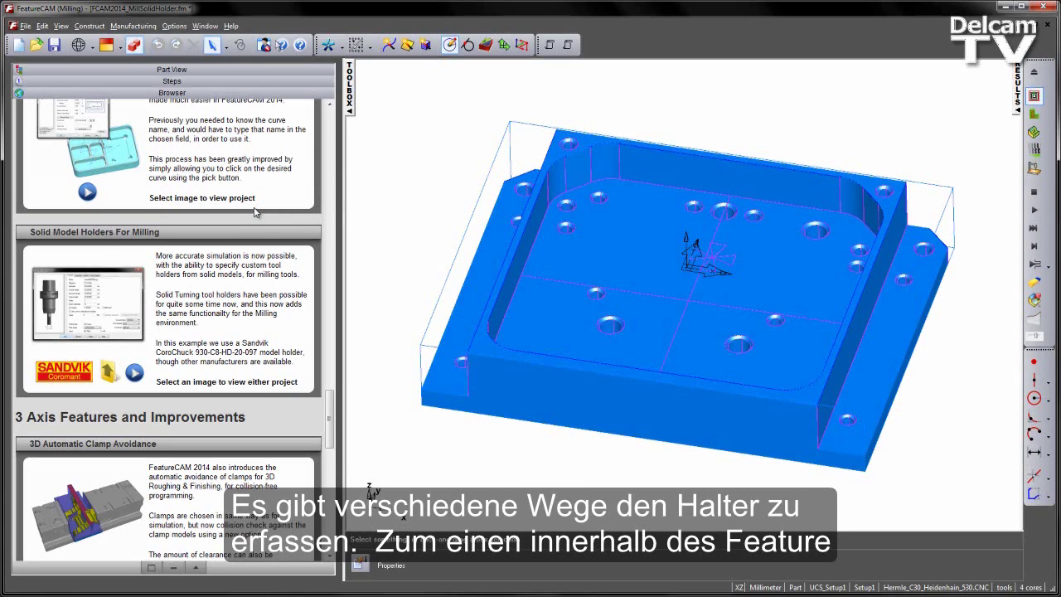
- Inspect the existing Coro Chuck 930-C8-HD-20-097 holder solid in the part tree by temporarily showing its layer
{"action": "left_click", "coordinate": [189, 70]}
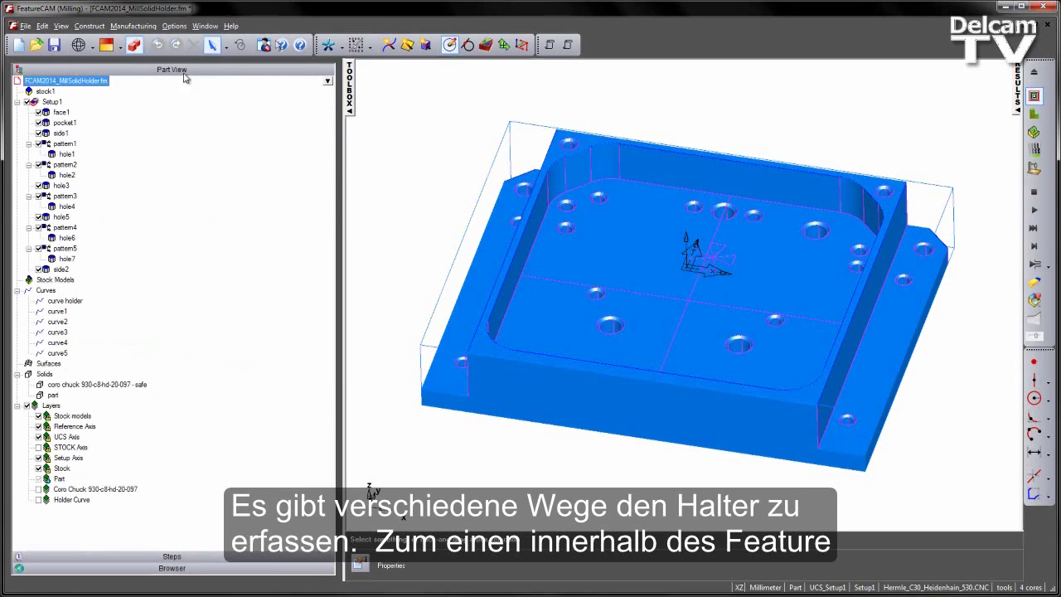
{"action": "left_click", "coordinate": [71, 385]}
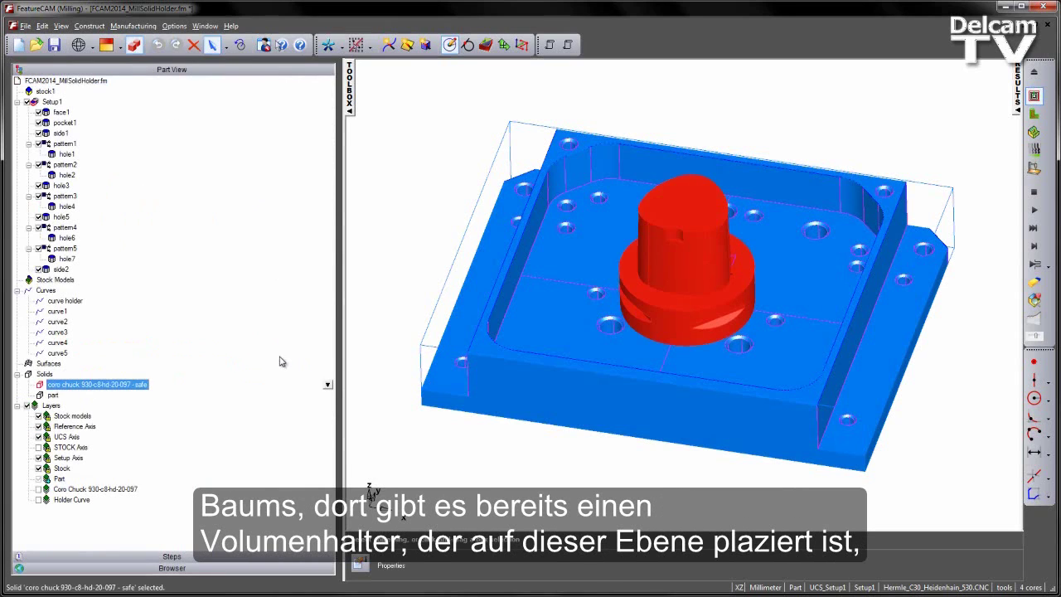
{"action": "left_click", "coordinate": [42, 491]}
{"action": "left_click", "coordinate": [374, 467]}
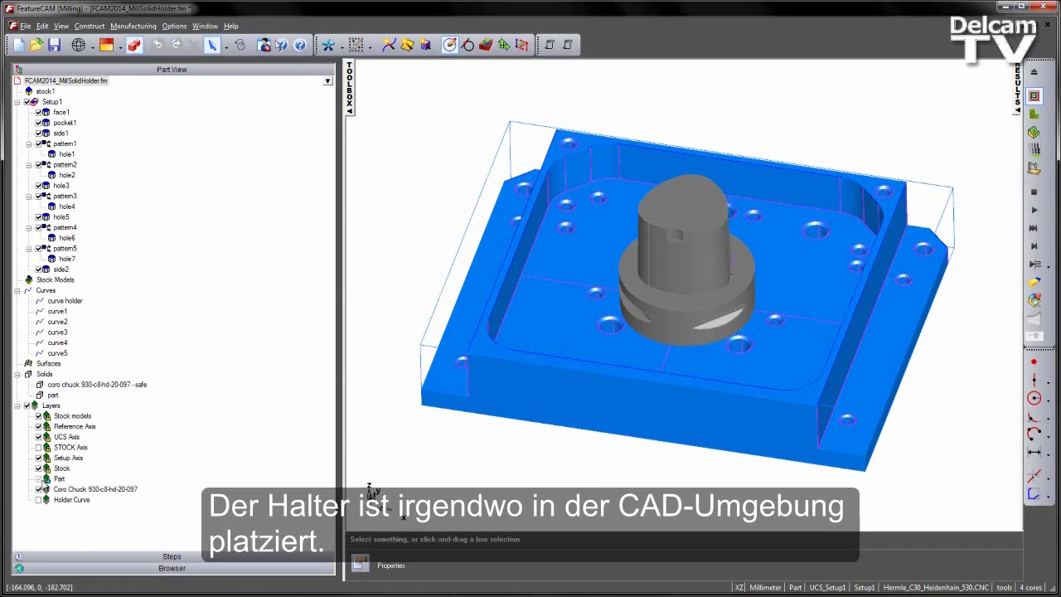
{"action": "left_click", "coordinate": [38, 490]}
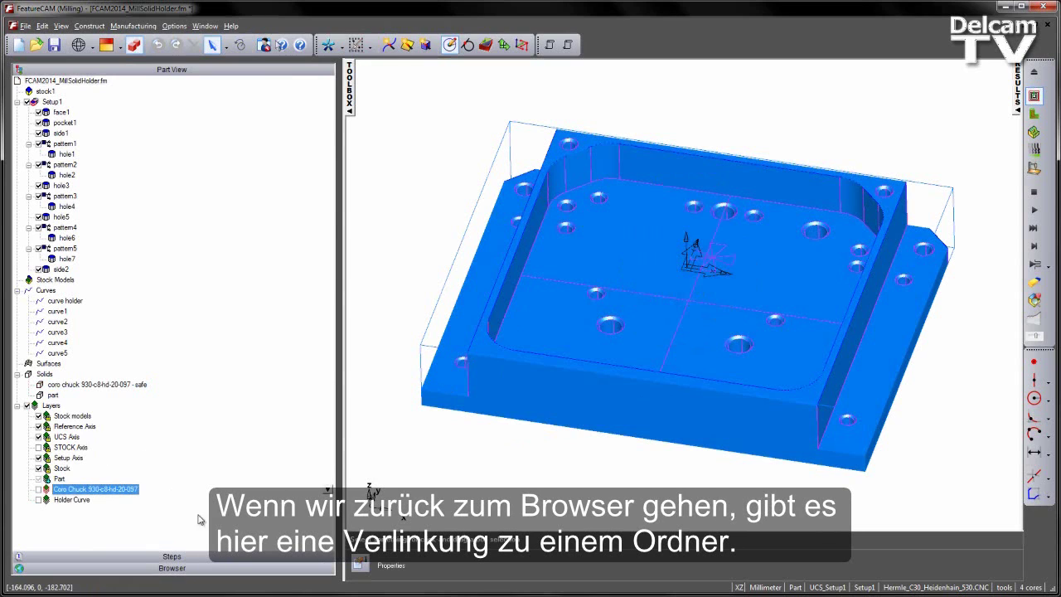
- Check the project folder linked from the milling holder guide for the CoroChuck_930-C8-HD-20-097.x_t example file, and close the folder
{"action": "left_click", "coordinate": [229, 569]}
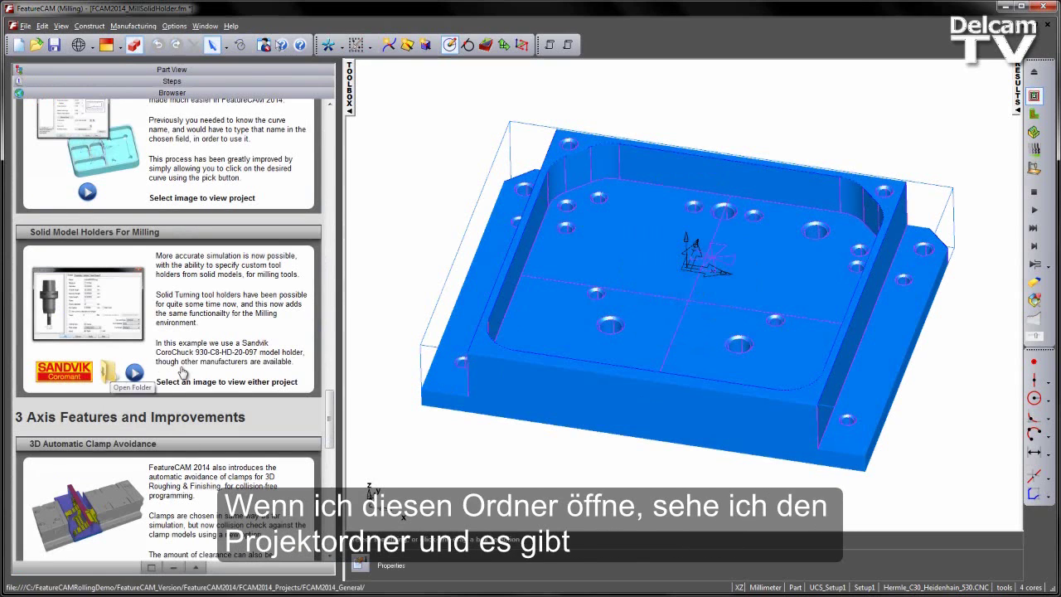
{"action": "left_click", "coordinate": [111, 373]}
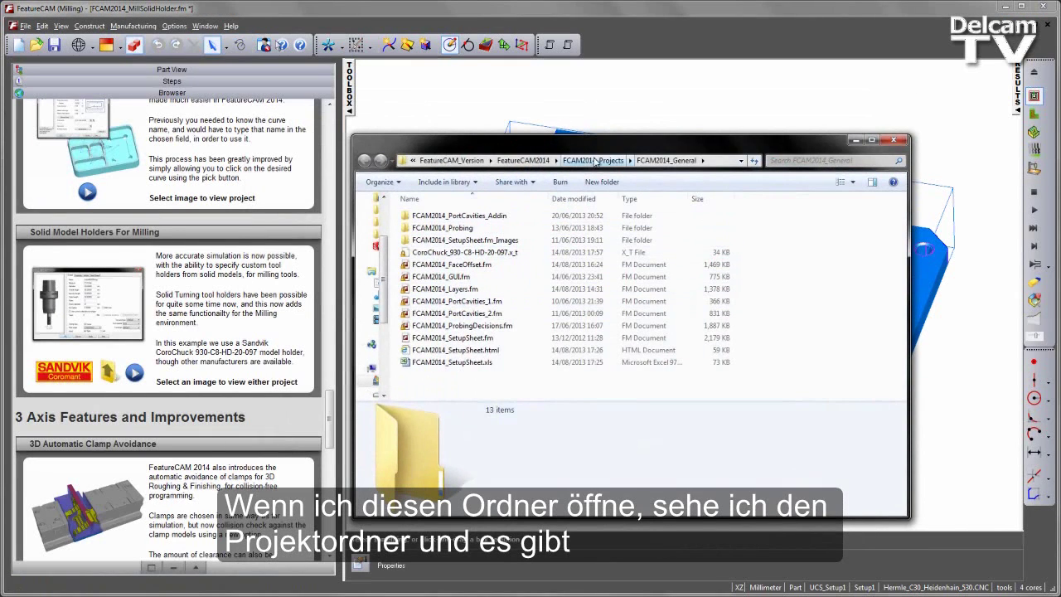
{"action": "left_click", "coordinate": [457, 253]}
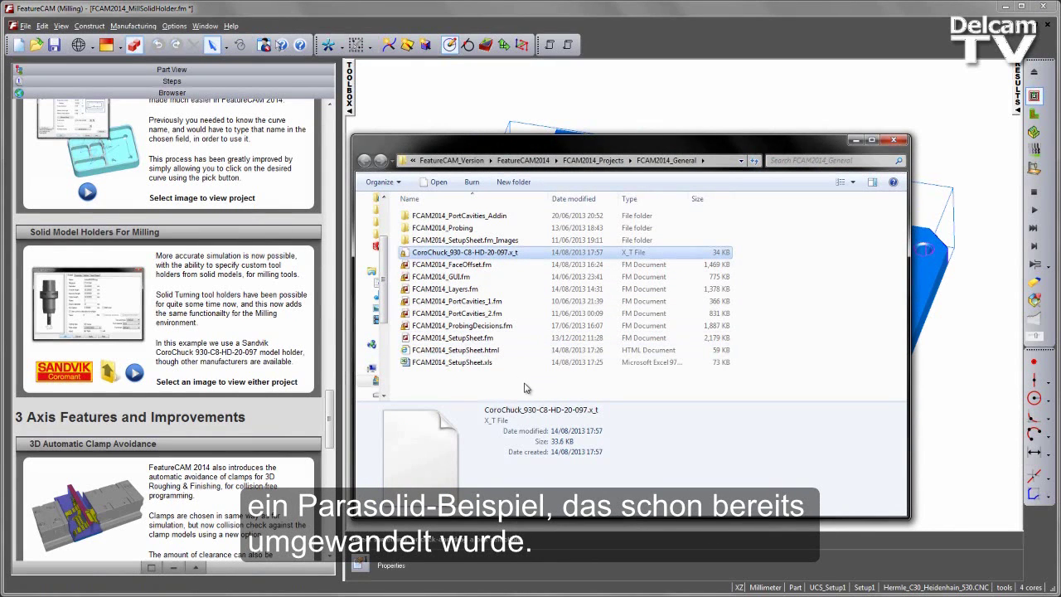
{"action": "left_click", "coordinate": [894, 139]}
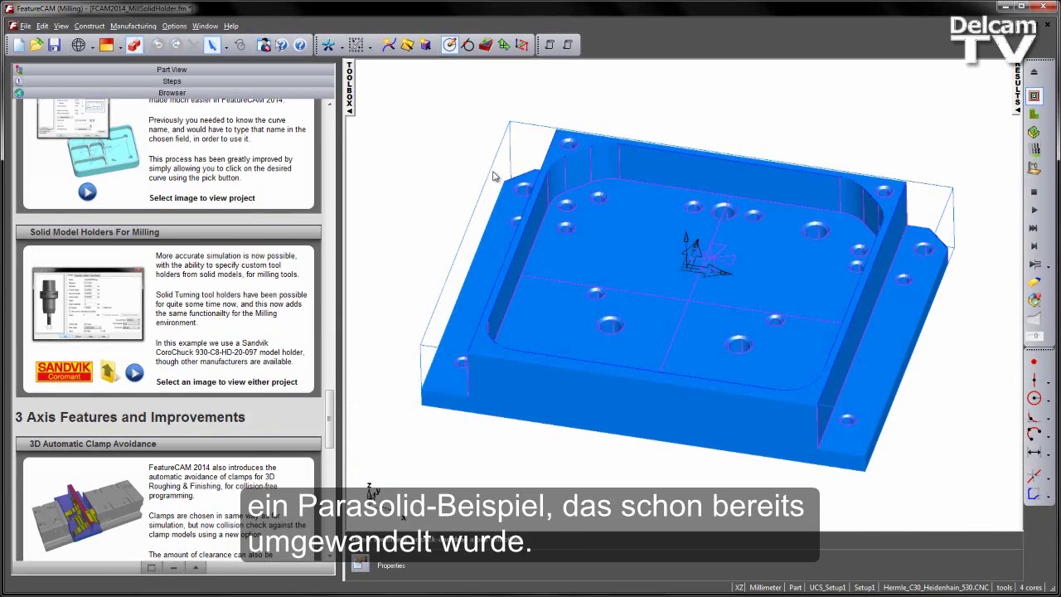
- Go to the Sandvik Coromant product site from the holder guide and open the product page for CoroChuck holder 930-C8-HD-20-097
{"action": "left_click", "coordinate": [71, 375]}
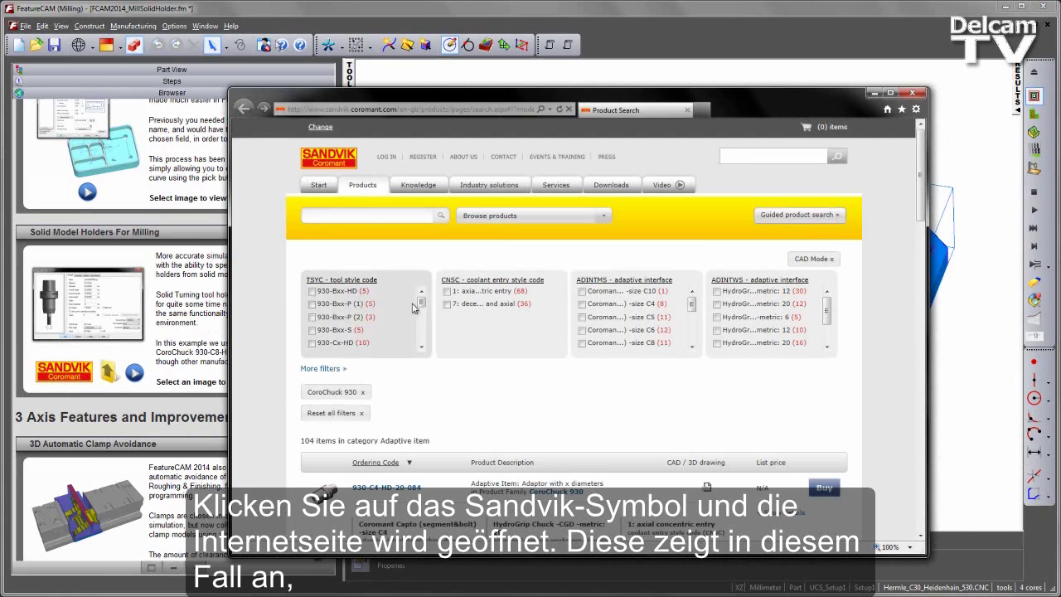
{"action": "left_click_drag", "start_coordinate": [919, 165], "coordinate": [919, 201]}
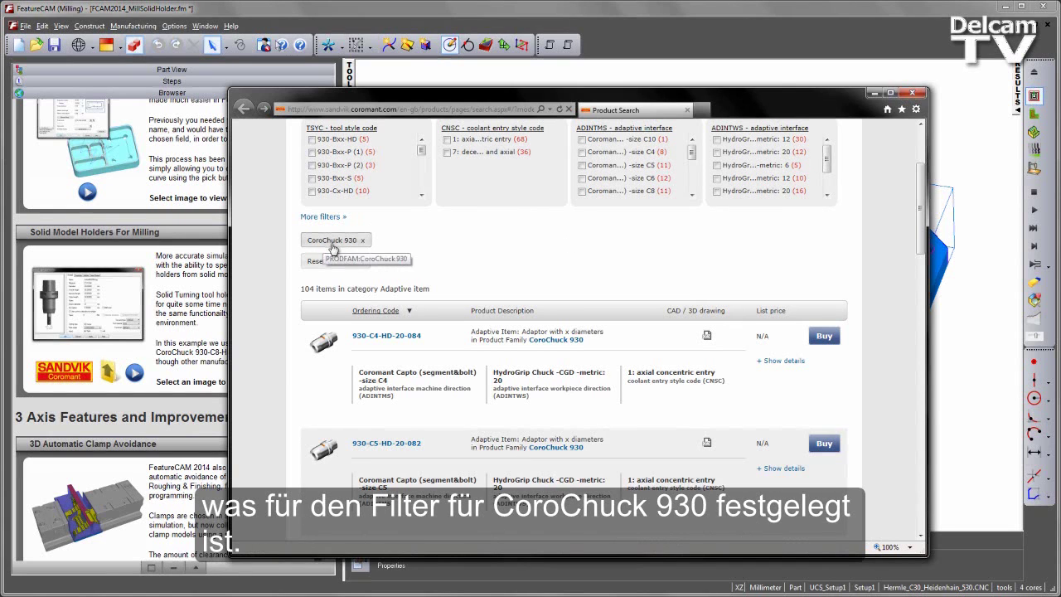
{"action": "left_click_drag", "start_coordinate": [924, 200], "coordinate": [883, 352]}
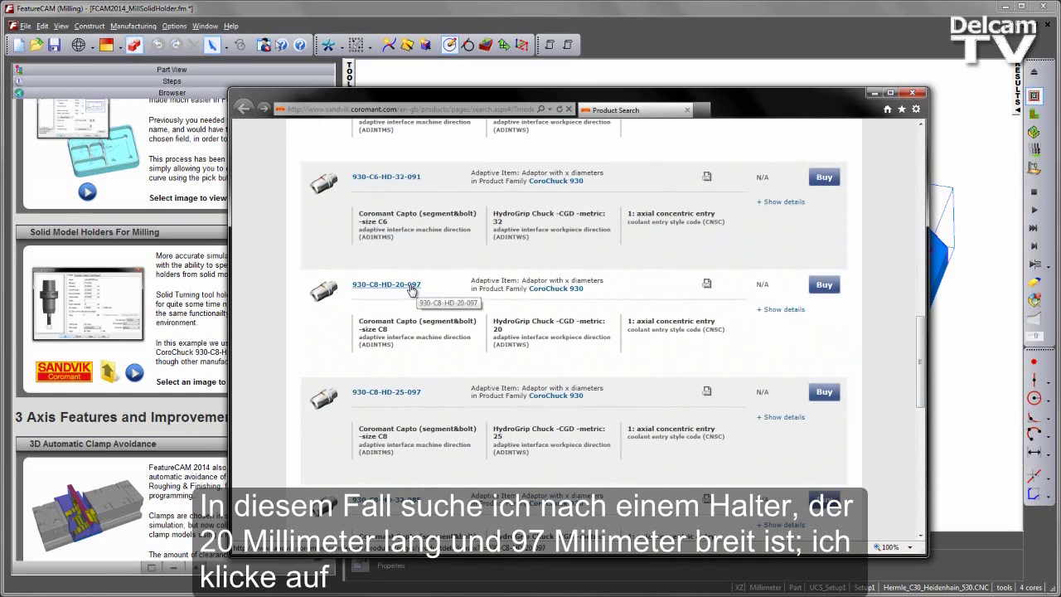
{"action": "left_click", "coordinate": [411, 286]}
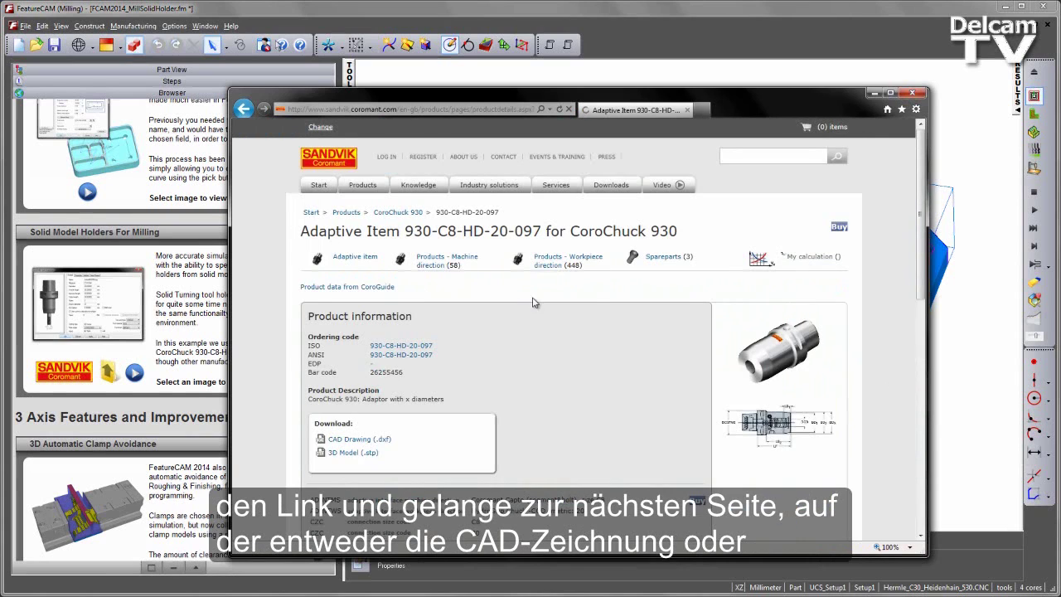
{"action": "scroll", "coordinate": [922, 220], "scroll_direction": "down", "scroll_amount": 1}
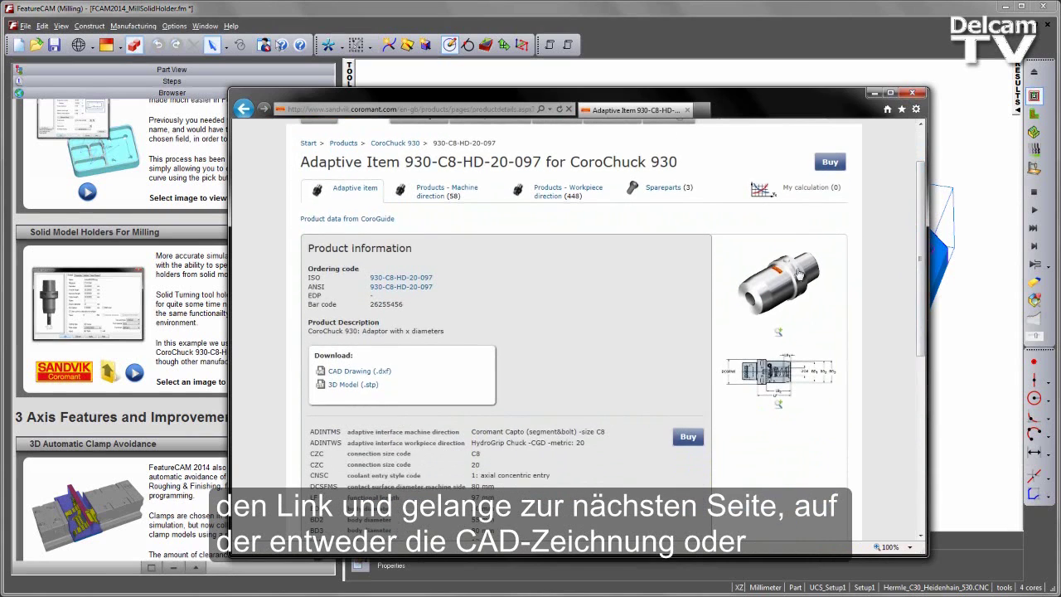
- Download the holder's 3D model (.stp), accepting the disclaimer, and save it in C:\Holders over the existing file
{"action": "left_click", "coordinate": [347, 387]}
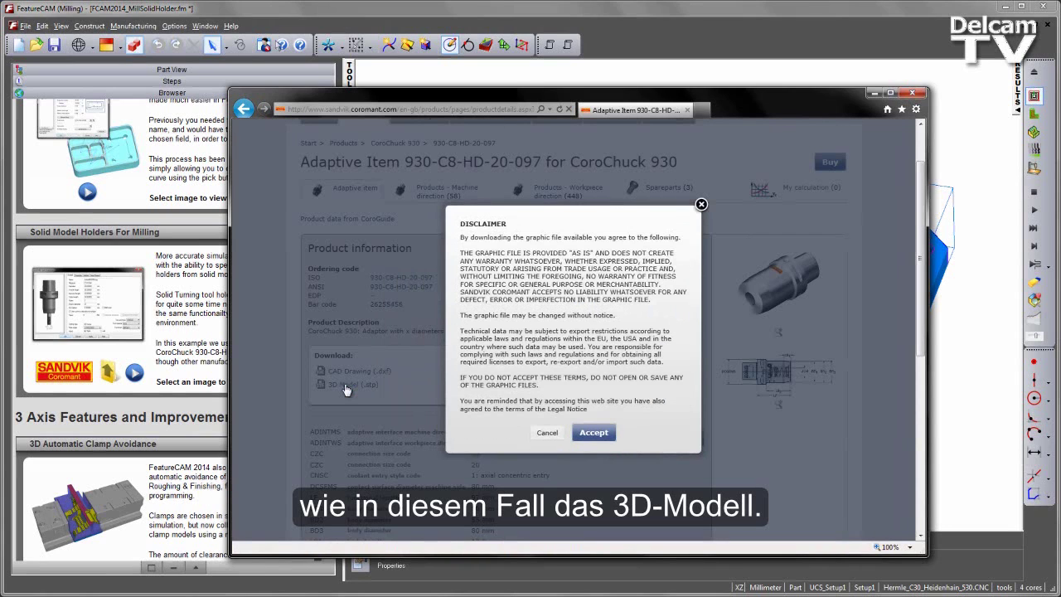
{"action": "left_click", "coordinate": [592, 432]}
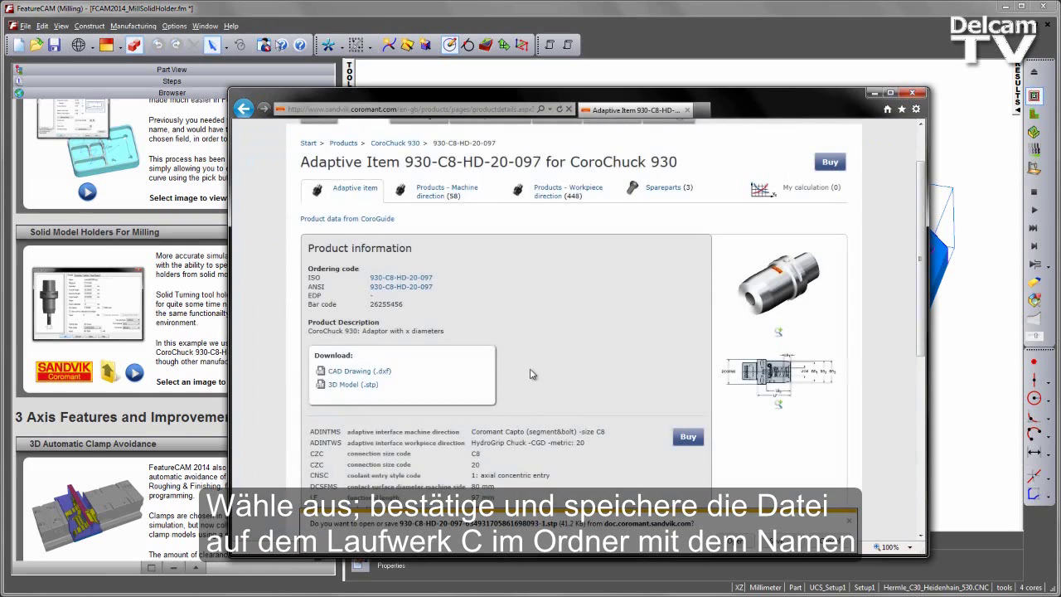
{"action": "left_click", "coordinate": [806, 542]}
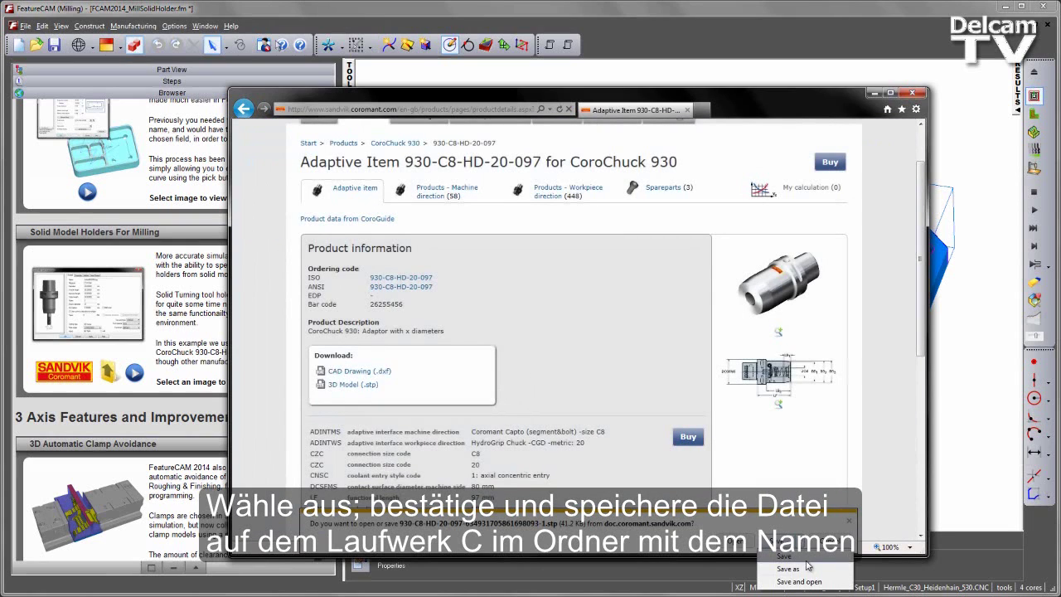
{"action": "left_click", "coordinate": [788, 571]}
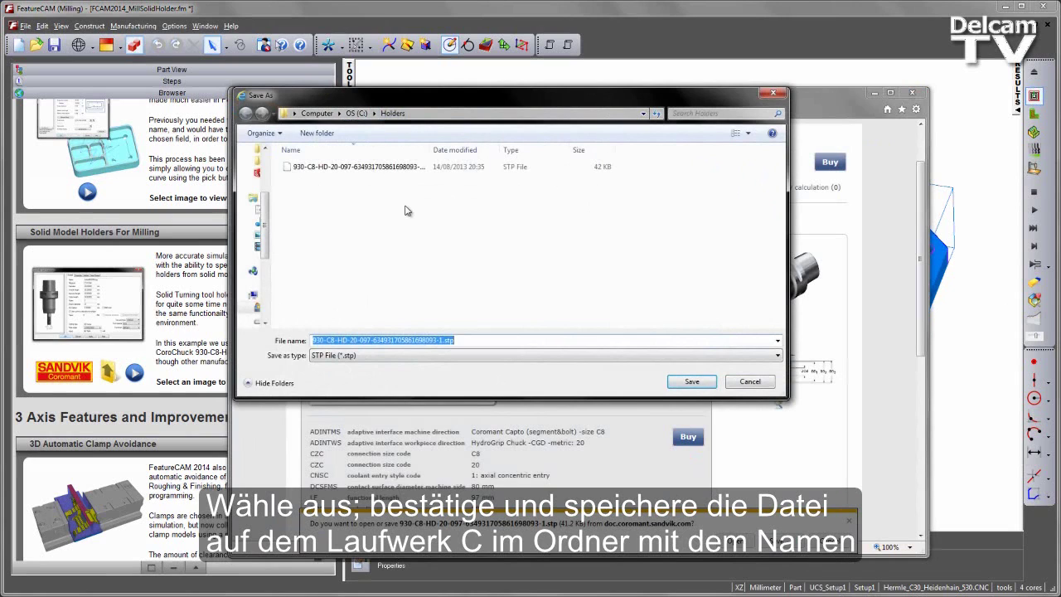
{"action": "left_click", "coordinate": [696, 383]}
{"action": "left_click", "coordinate": [558, 307]}
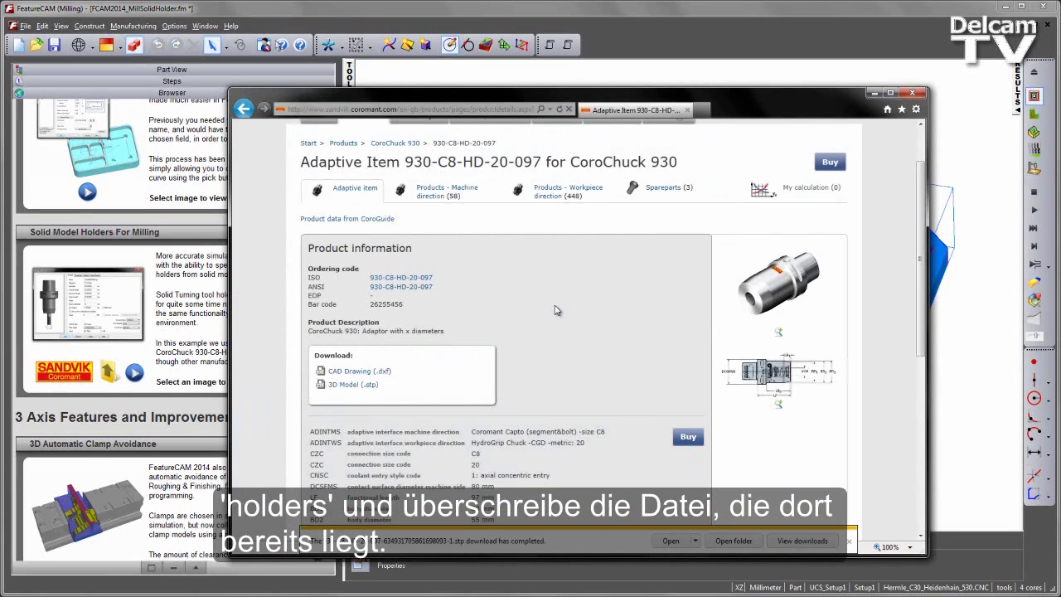
- Import the downloaded STP holder from the Holders folder into FCAM2014_MillSolidHolder.fm in FeatureCAM and exit the import wizard
{"action": "left_click", "coordinate": [743, 539]}
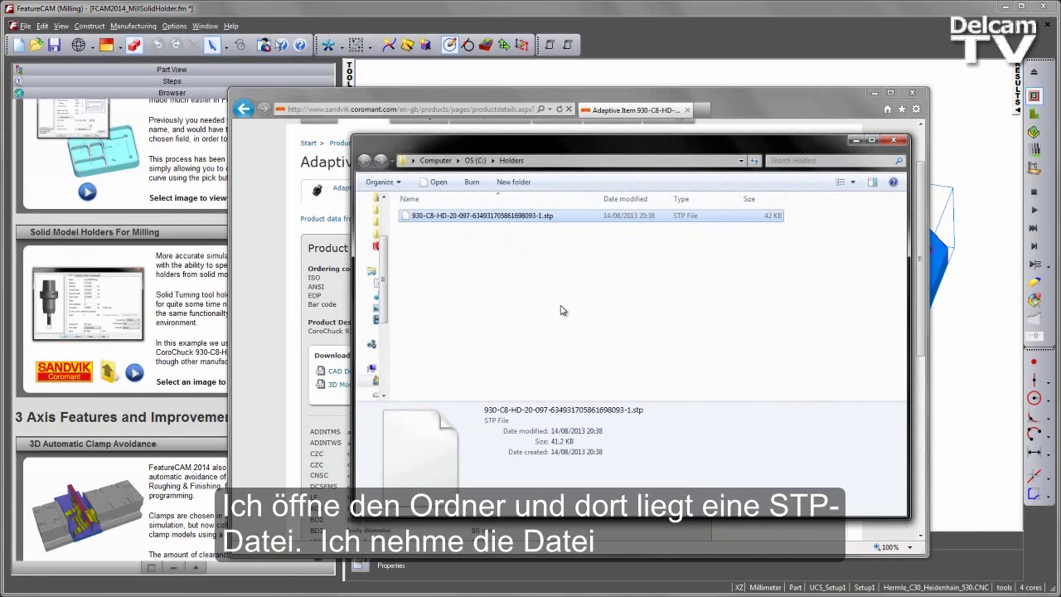
{"action": "left_click_drag", "start_coordinate": [511, 218], "coordinate": [975, 142]}
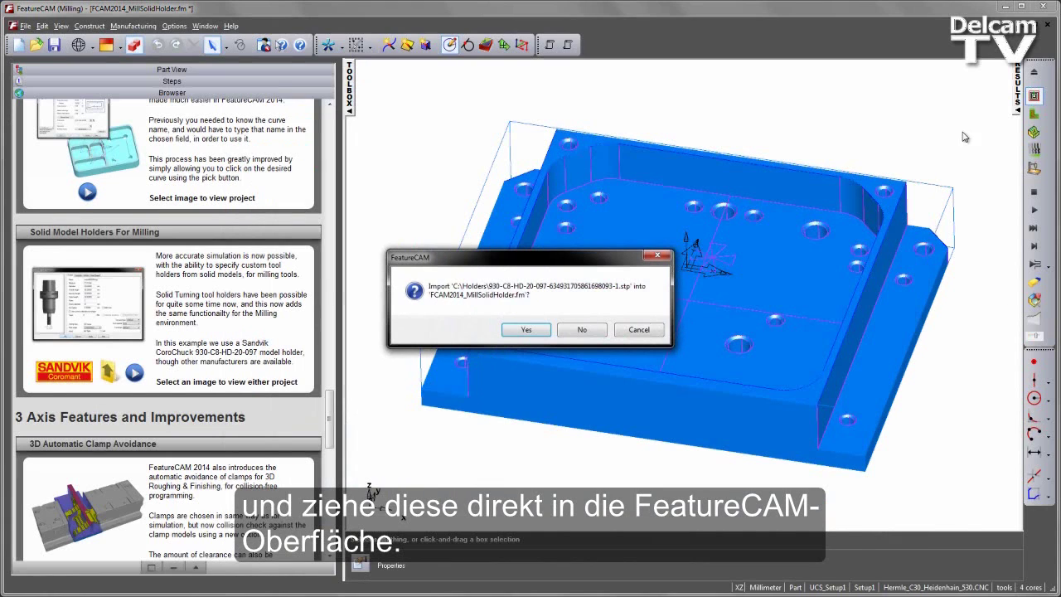
{"action": "left_click", "coordinate": [537, 329]}
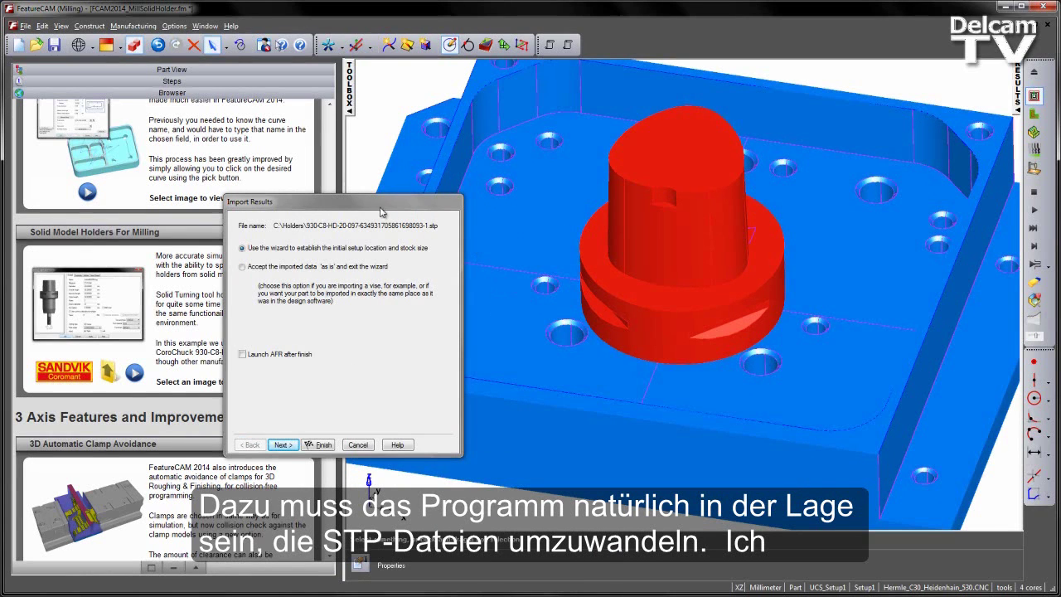
{"action": "left_click", "coordinate": [366, 446]}
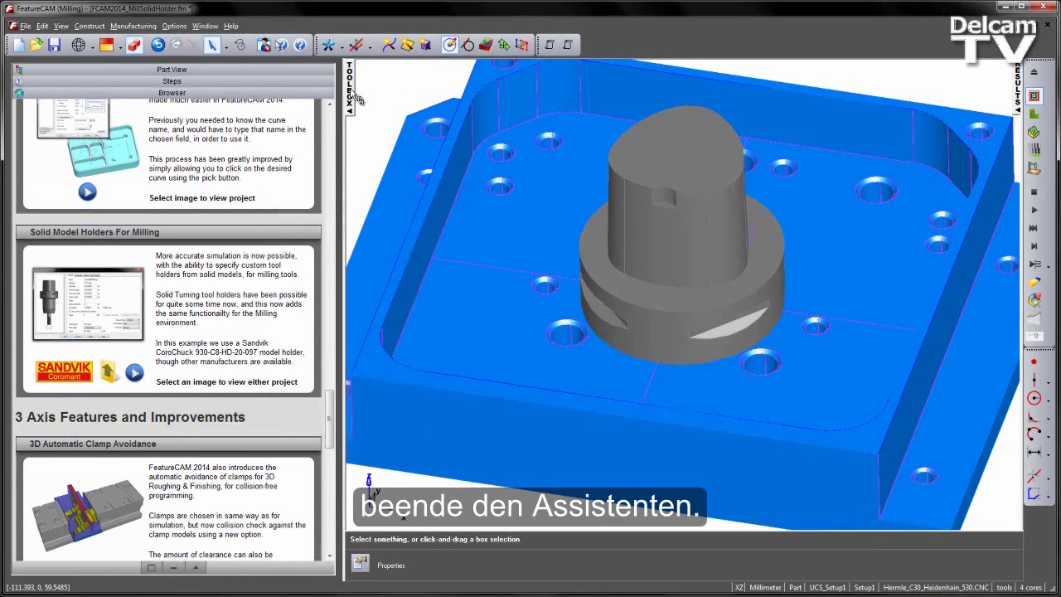
- Create a new layer named CoroChuck930 in the part tree
{"action": "left_click", "coordinate": [249, 71]}
{"action": "scroll", "coordinate": [616, 276], "scroll_direction": "down", "scroll_amount": 3}
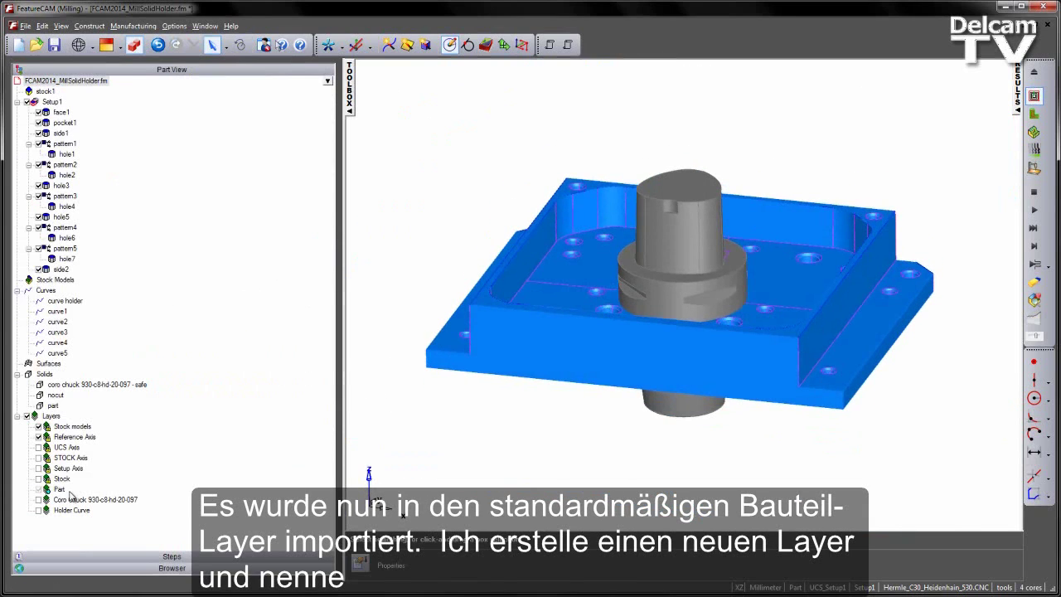
{"action": "right_click", "coordinate": [50, 415]}
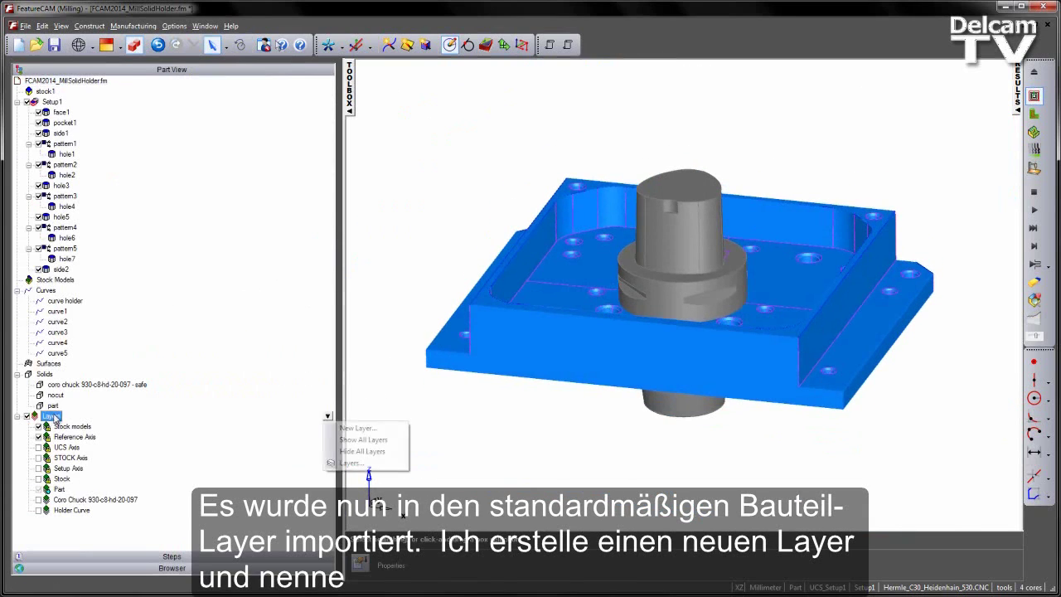
{"action": "left_click", "coordinate": [364, 428]}
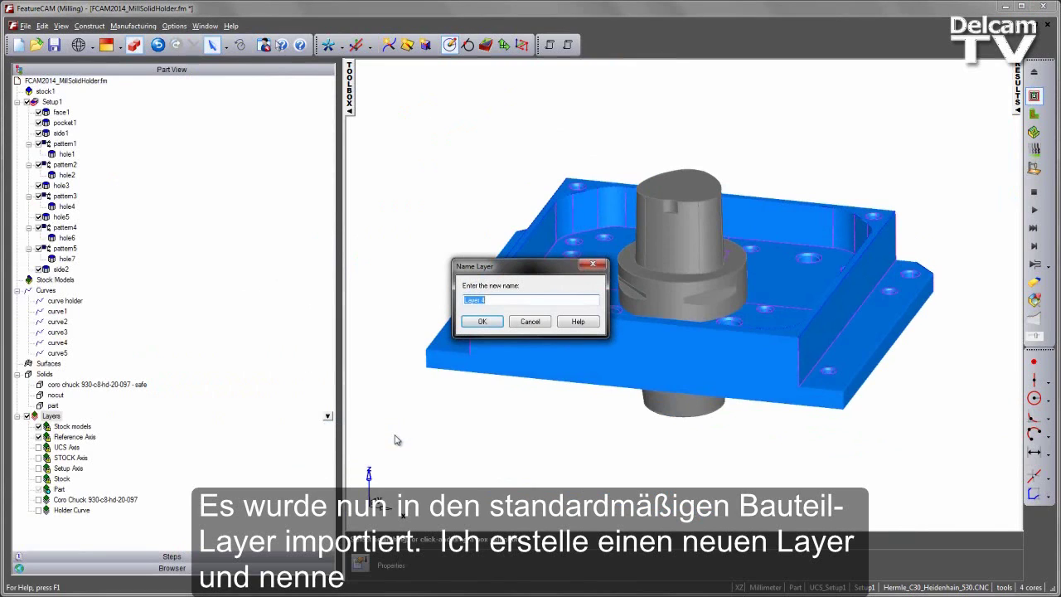
{"action": "type", "text": "CoroChuck9"}
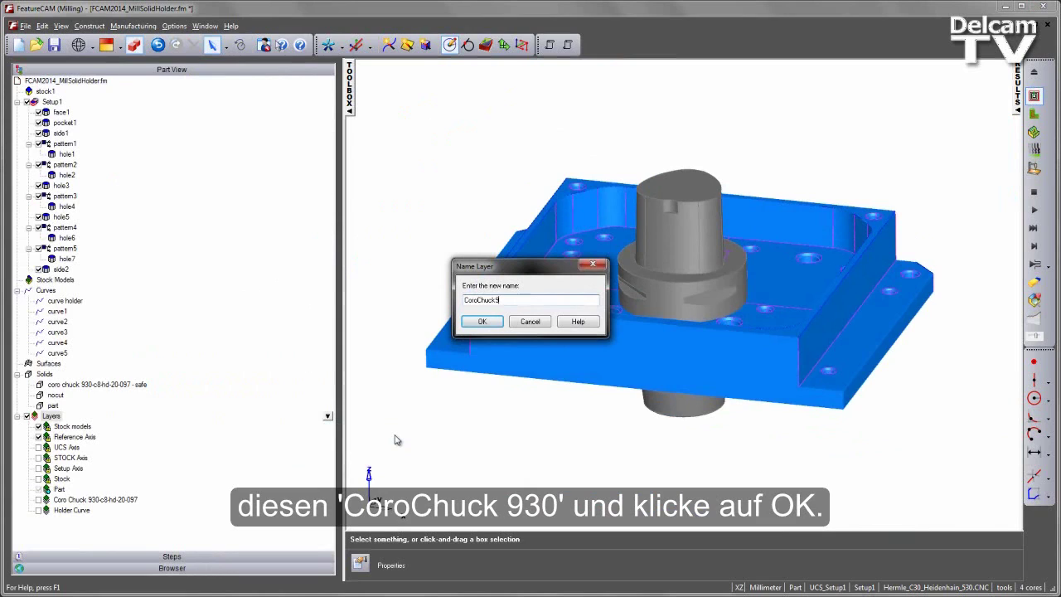
{"action": "left_click", "coordinate": [490, 325]}
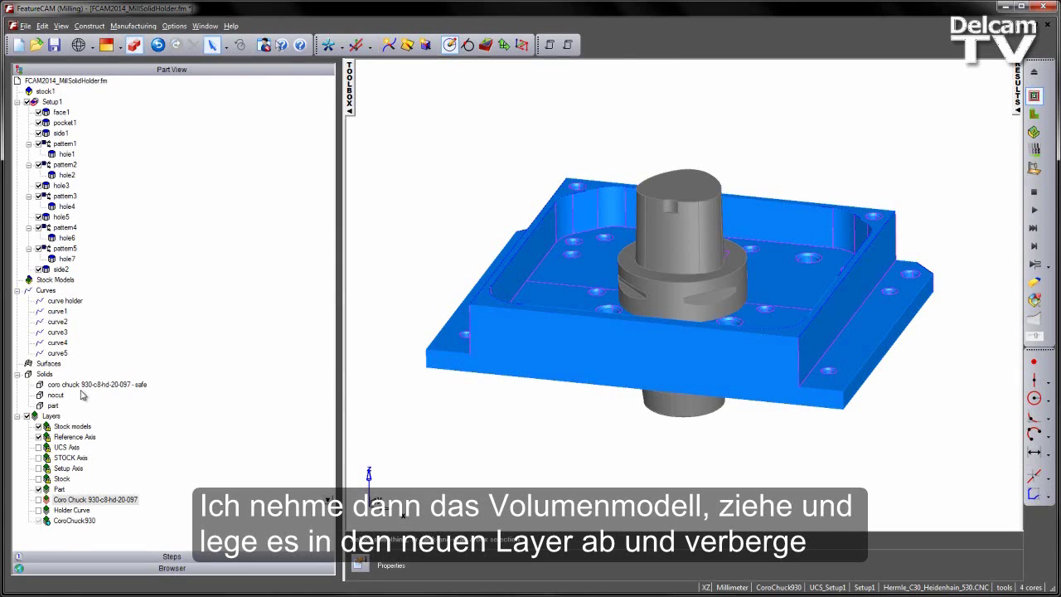
- Move the imported nocut solid to the CoroChuck930 layer and hide the Part layer
{"action": "left_click", "coordinate": [55, 396]}
{"action": "left_click_drag", "start_coordinate": [58, 399], "coordinate": [87, 526]}
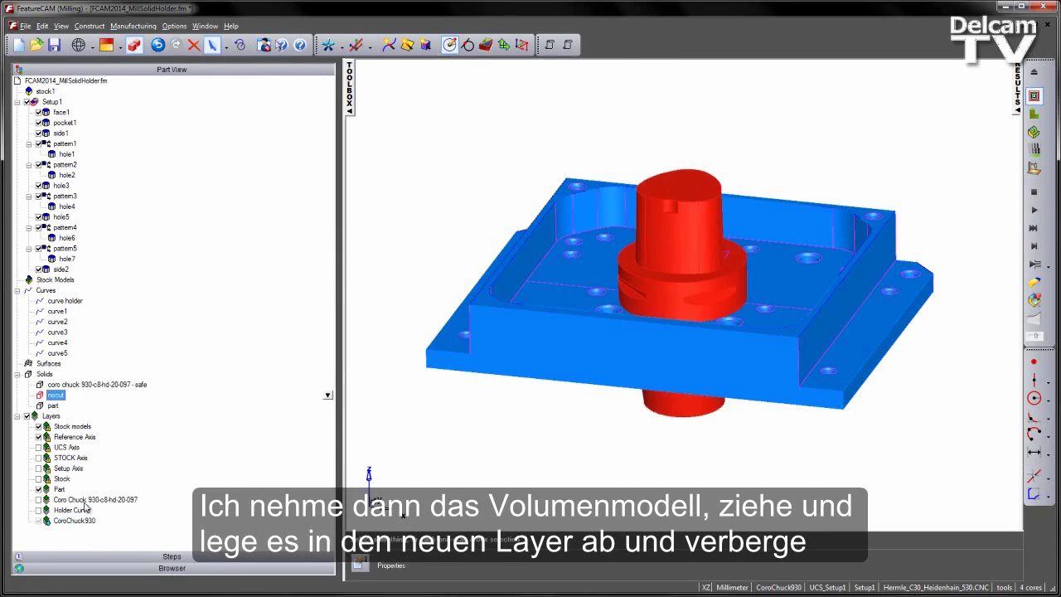
{"action": "left_click", "coordinate": [39, 489]}
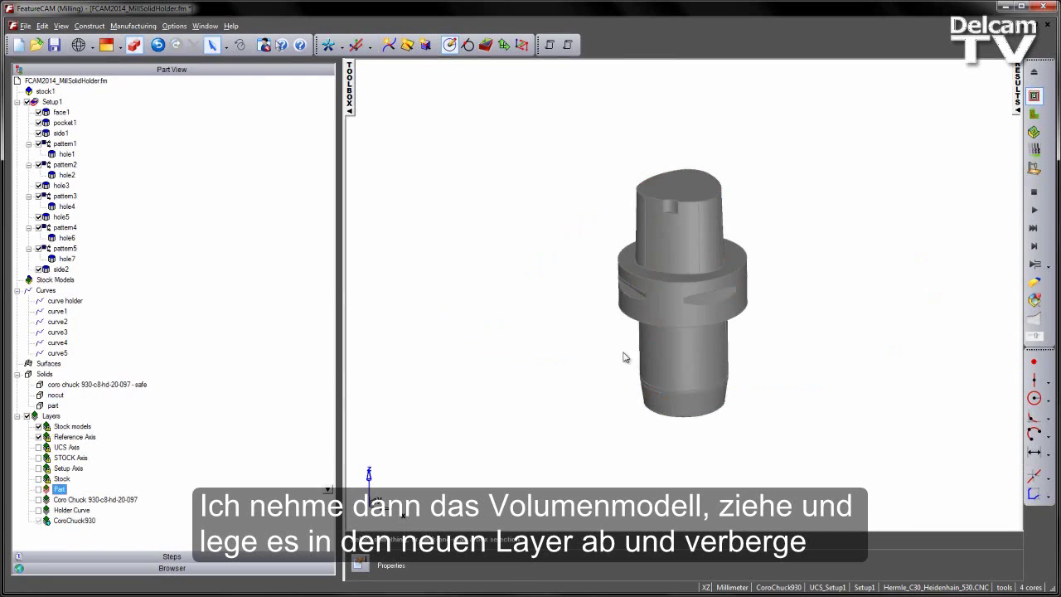
{"action": "scroll", "coordinate": [702, 285], "scroll_direction": "up", "scroll_amount": 5}
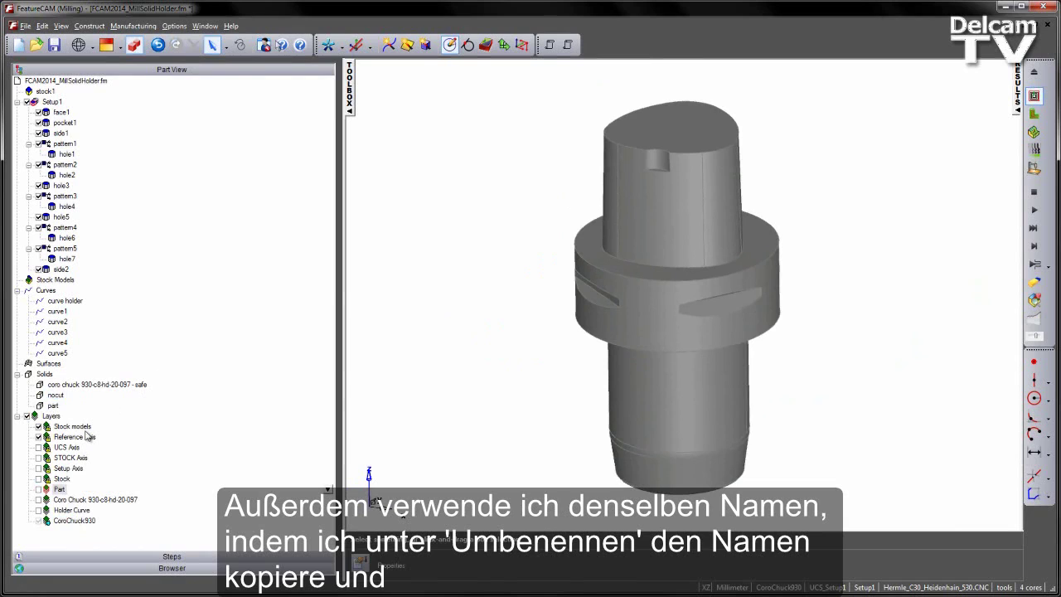
- Copy the name of the CoroChuck930 layer without renaming the layer
{"action": "left_click", "coordinate": [76, 522]}
{"action": "right_click", "coordinate": [78, 524]}
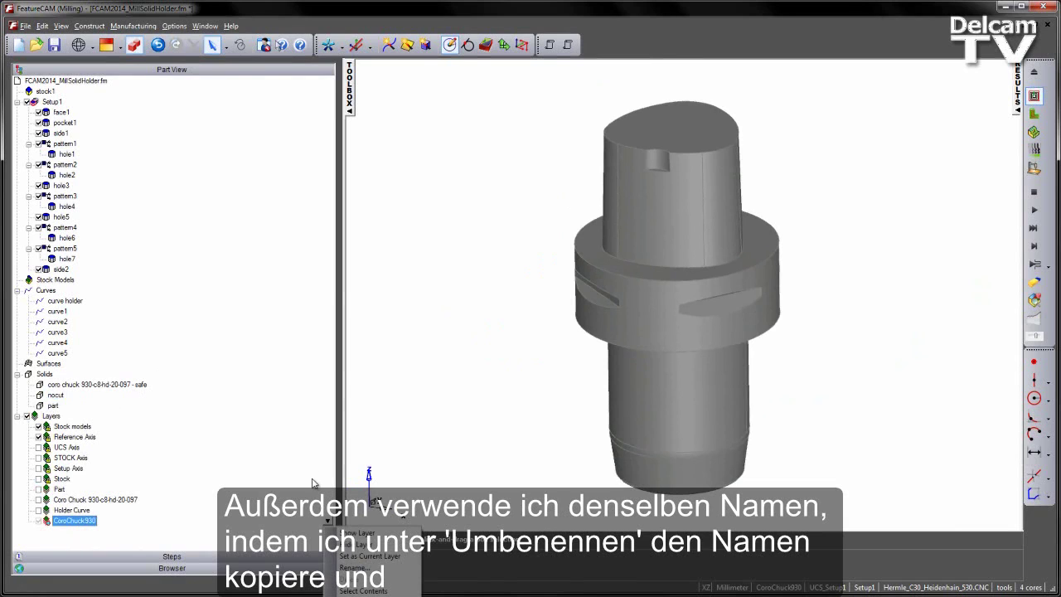
{"action": "left_click", "coordinate": [351, 567]}
{"action": "key", "text": "ctrl+c"}
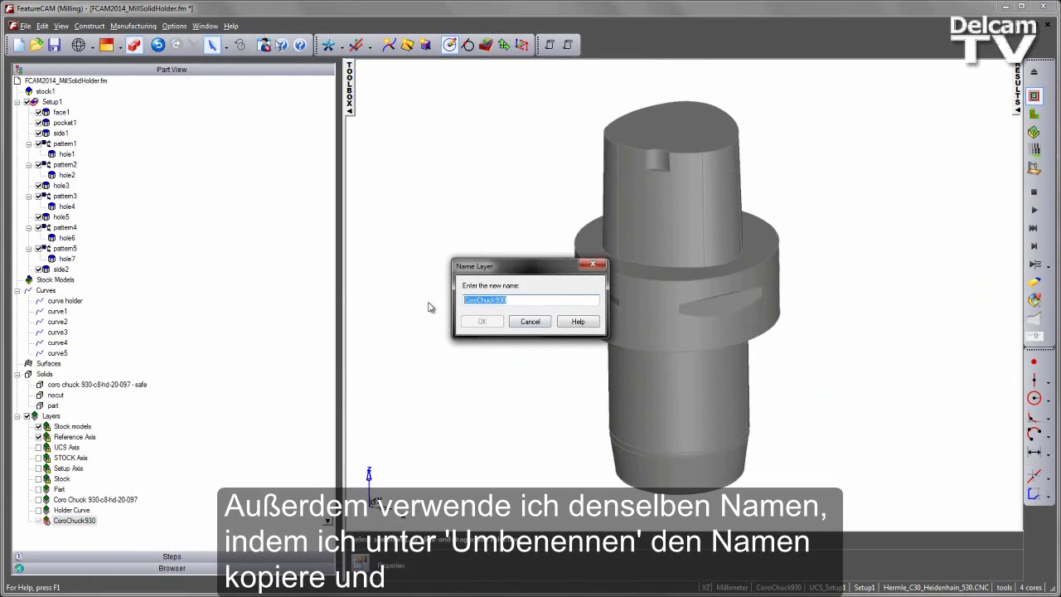
{"action": "left_click", "coordinate": [530, 322]}
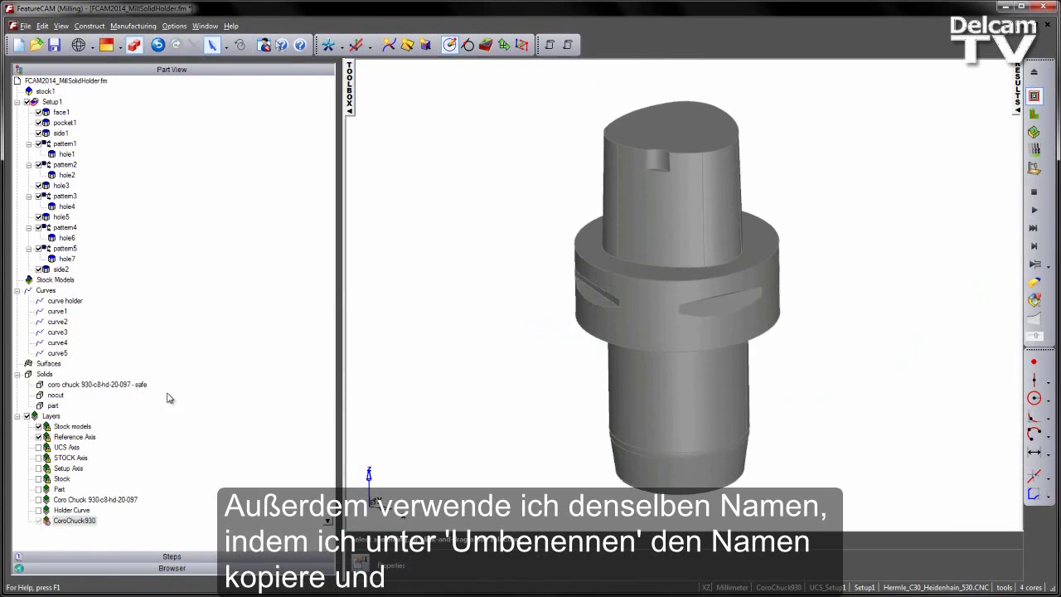
- Rename the nocut solid to CoroChuck930
{"action": "left_click", "coordinate": [55, 395]}
{"action": "right_click", "coordinate": [56, 400]}
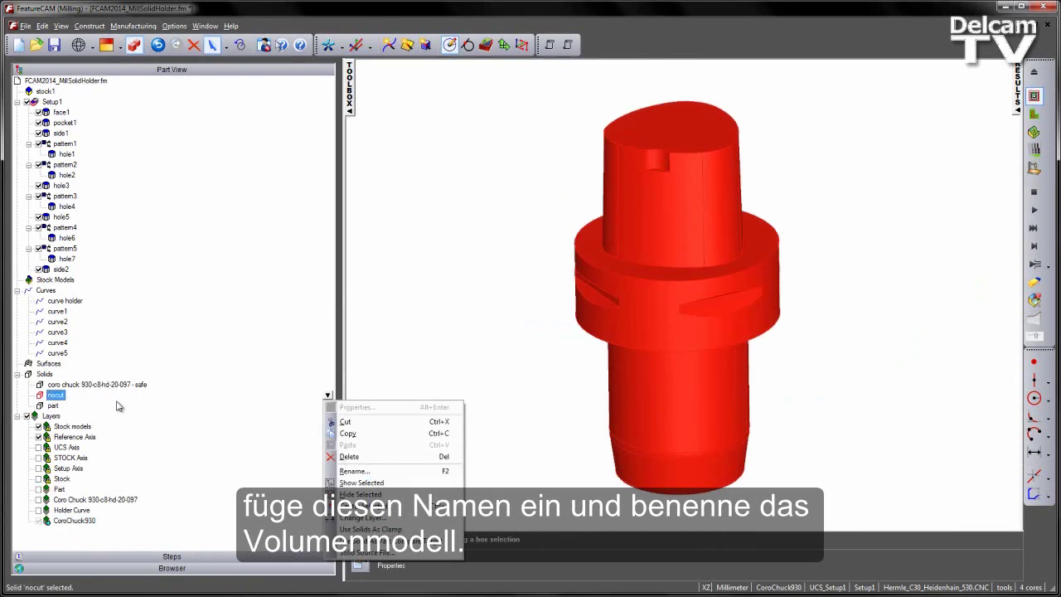
{"action": "left_click", "coordinate": [344, 483]}
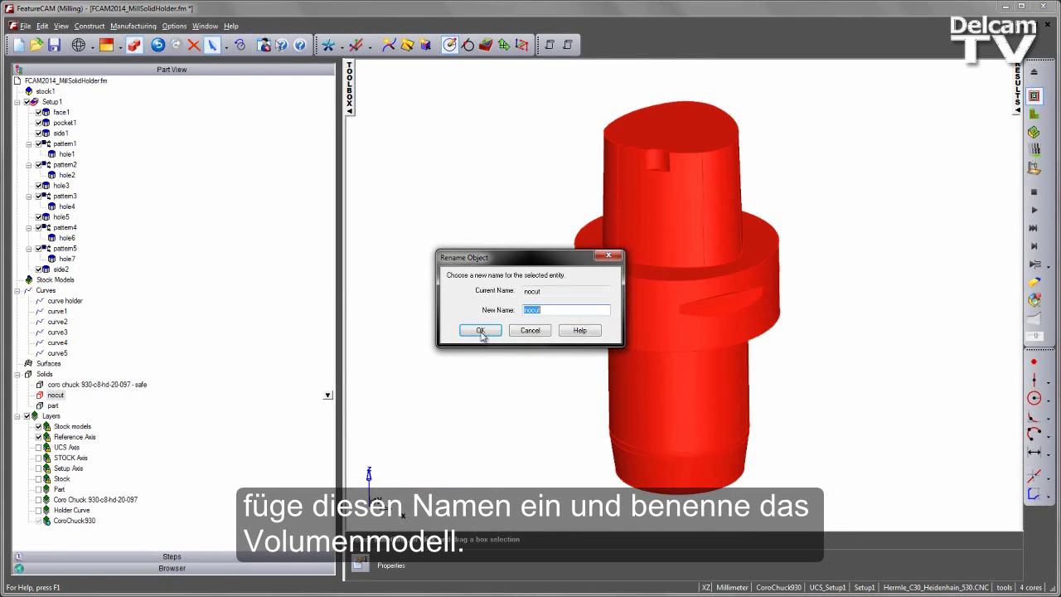
{"action": "right_click", "coordinate": [527, 312]}
{"action": "left_click", "coordinate": [562, 366]}
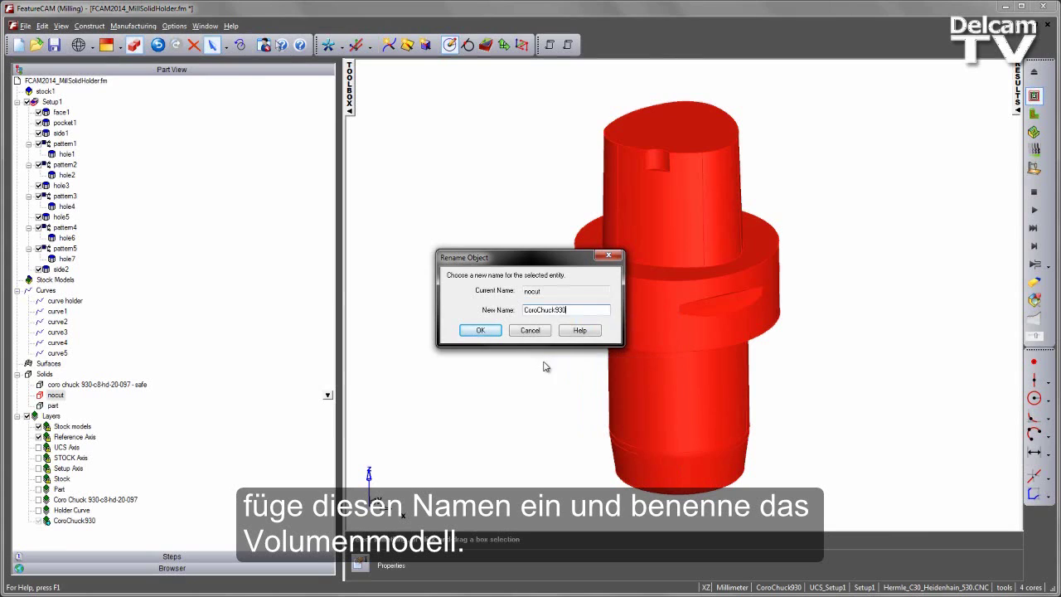
{"action": "left_click", "coordinate": [486, 331]}
{"action": "left_click", "coordinate": [418, 357]}
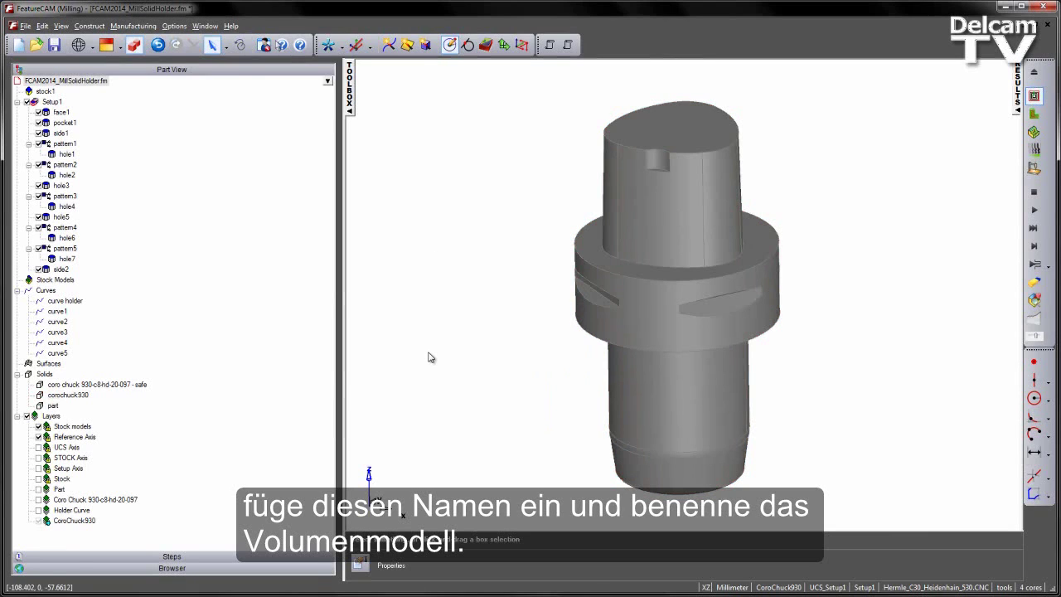
- Show the STOCK Axis layer and display the holder solid as a wireframe so the stock origin can be seen
{"action": "scroll", "coordinate": [611, 296], "scroll_direction": "down", "scroll_amount": 3}
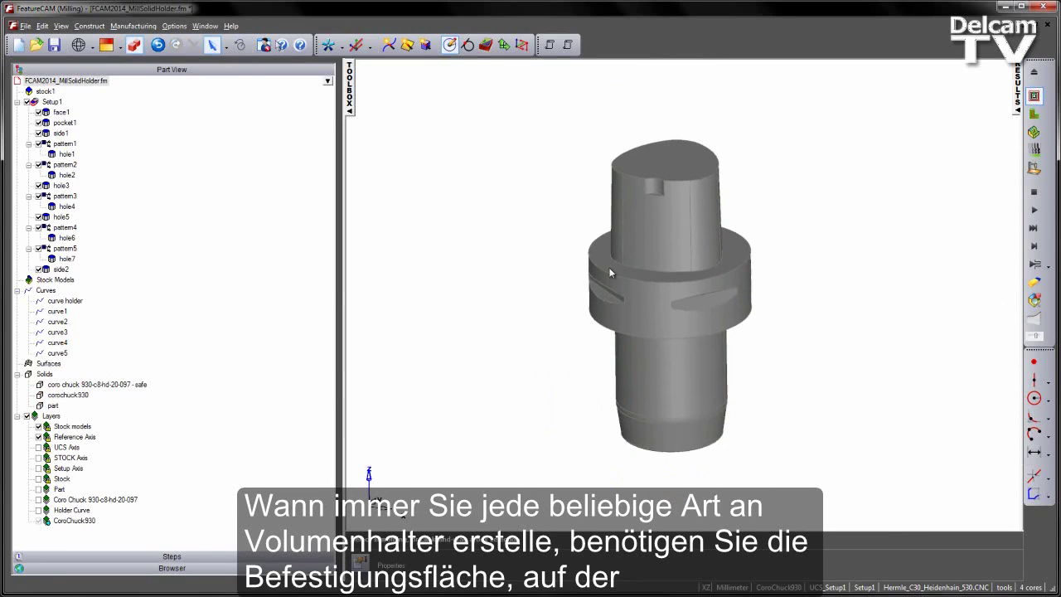
{"action": "middle_click_drag", "start_coordinate": [650, 382], "coordinate": [653, 420]}
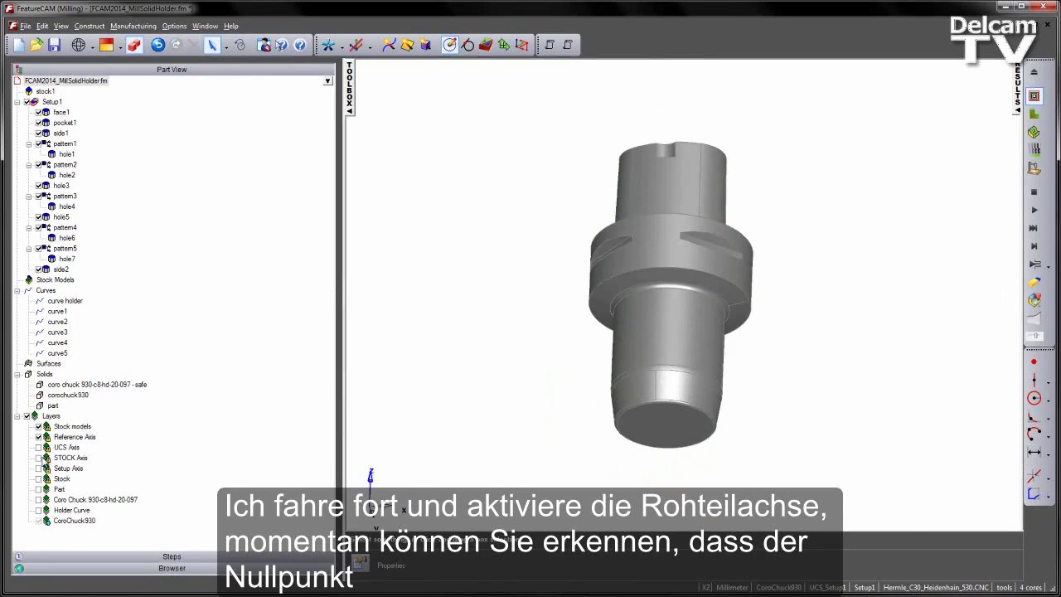
{"action": "left_click", "coordinate": [38, 458]}
{"action": "left_click", "coordinate": [39, 459]}
{"action": "middle_click_drag", "start_coordinate": [390, 360], "coordinate": [444, 213]}
{"action": "middle_click_drag", "start_coordinate": [555, 190], "coordinate": [662, 226]}
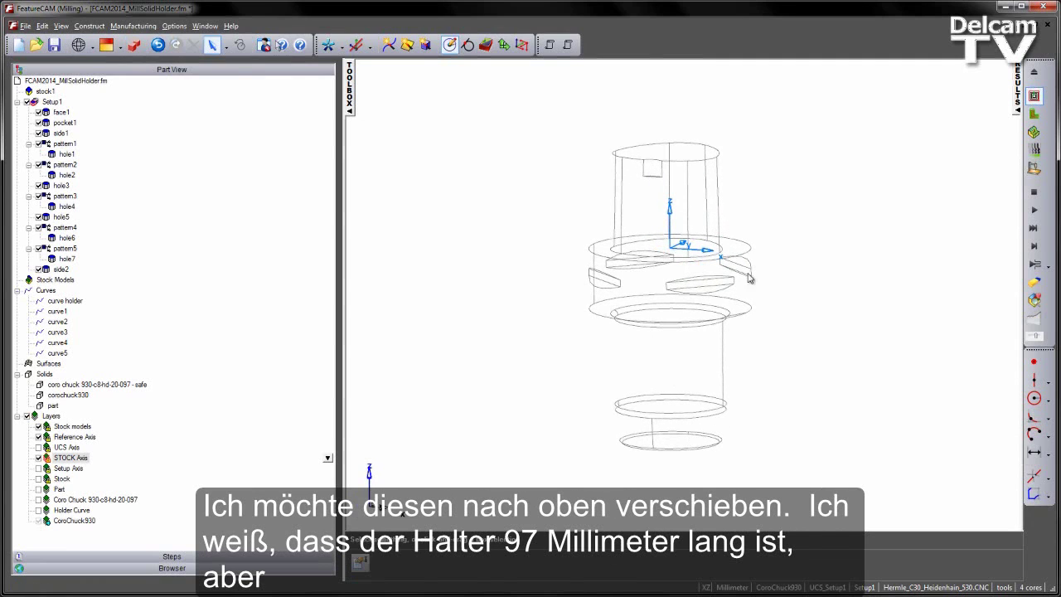
- Dimension the vertical distance from the stock origin to the holder's bottom face, using grid snapping, and close the Snap Mode toolbar
{"action": "left_click", "coordinate": [1035, 452]}
{"action": "left_click", "coordinate": [1022, 481]}
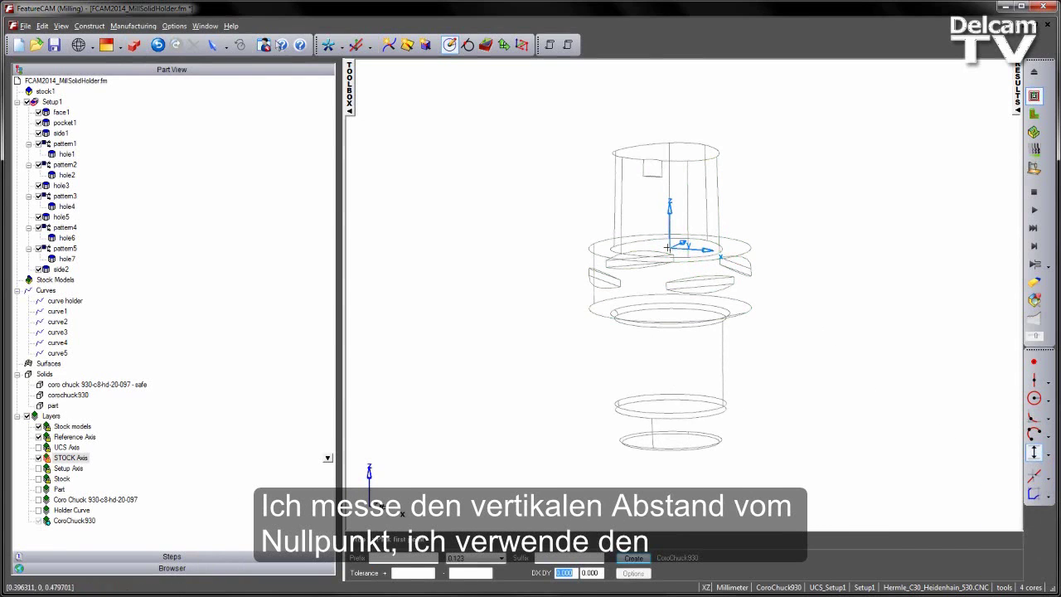
{"action": "right_click", "coordinate": [613, 49]}
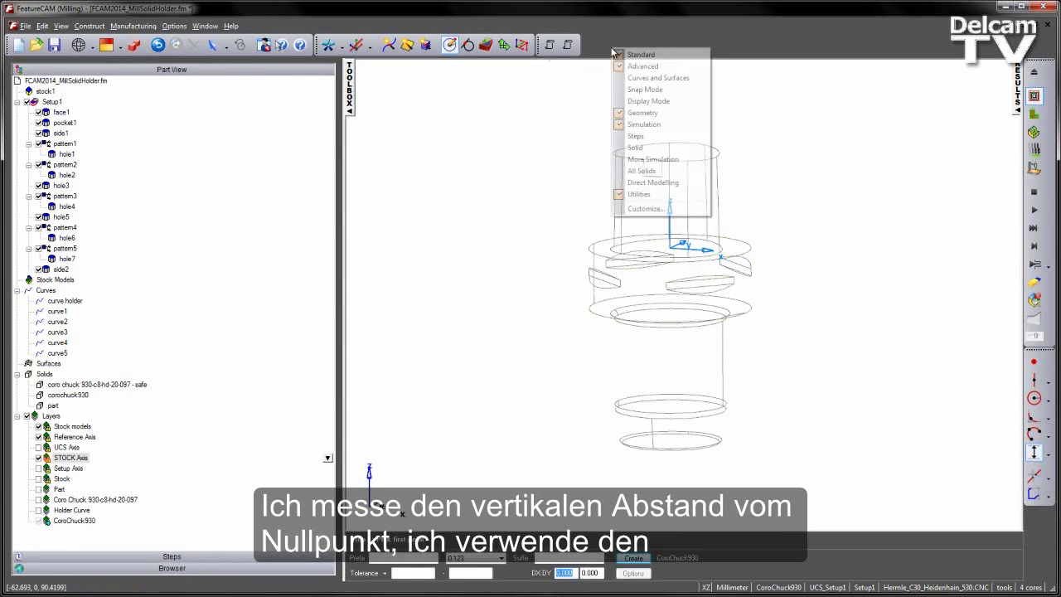
{"action": "left_click", "coordinate": [647, 86]}
{"action": "left_click", "coordinate": [379, 63]}
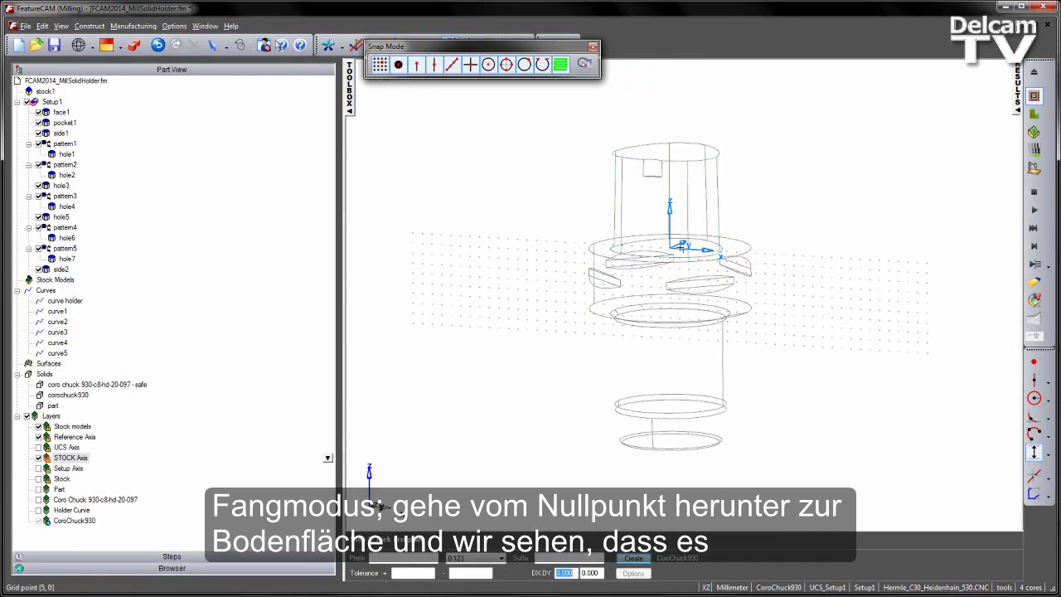
{"action": "left_click", "coordinate": [710, 440]}
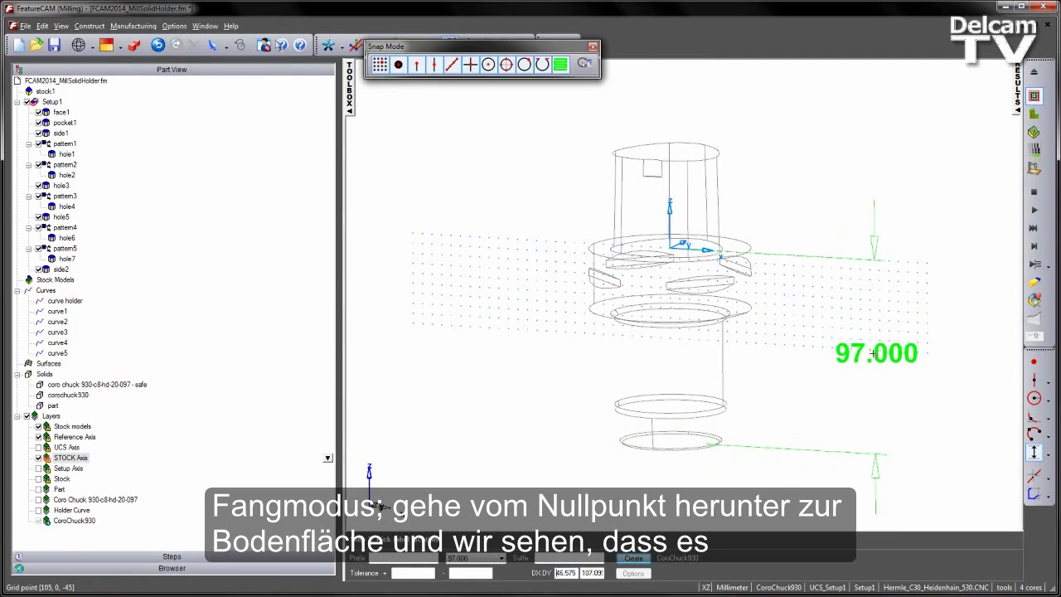
{"action": "left_click", "coordinate": [843, 362]}
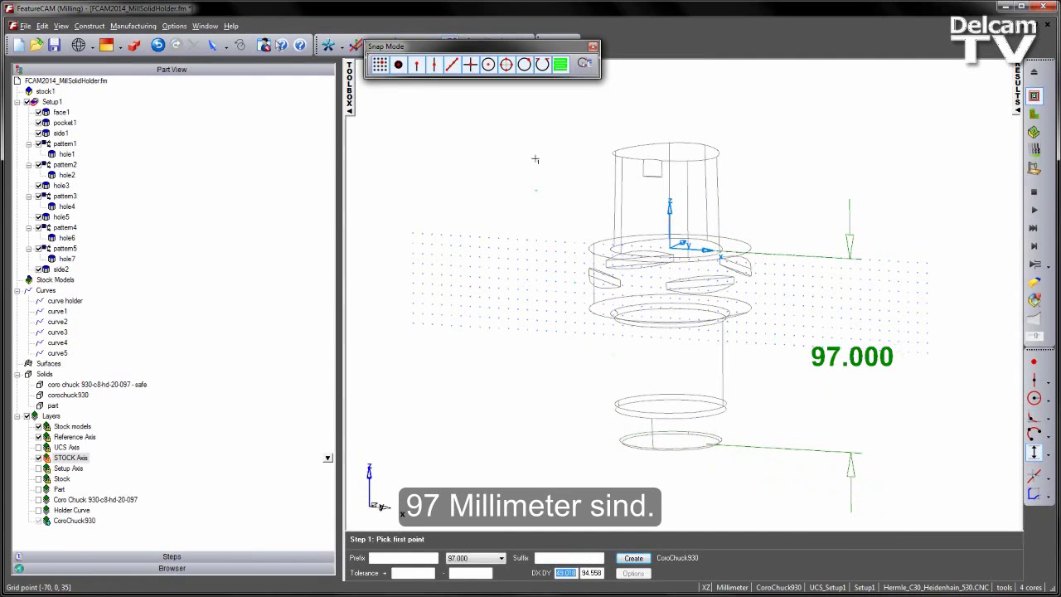
{"action": "left_click", "coordinate": [593, 47]}
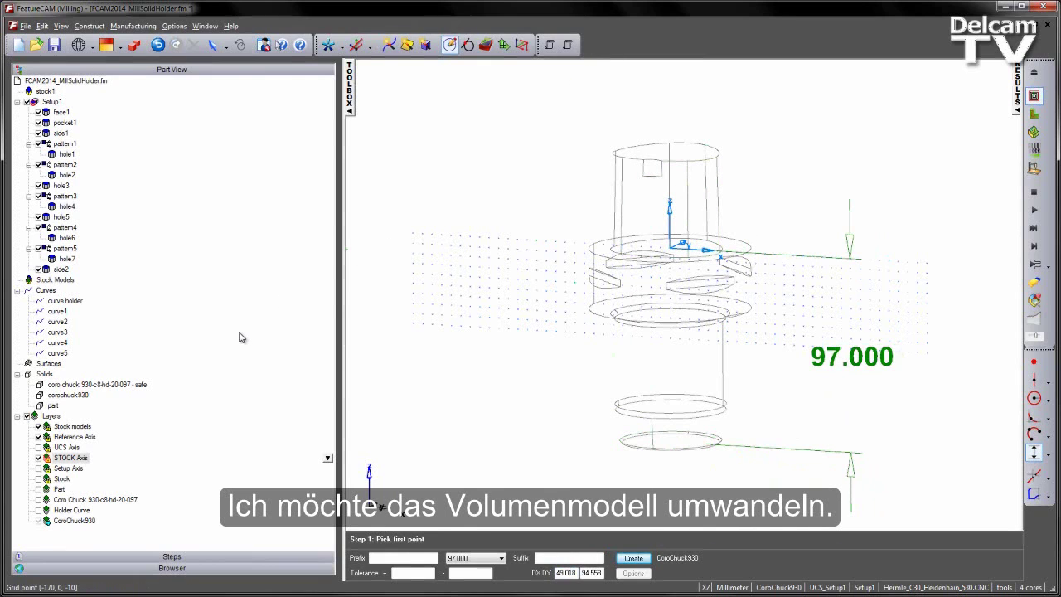
- Translate the corochuck930 solid by 97 mm in Z, moving it rather than copying
{"action": "left_click", "coordinate": [64, 396]}
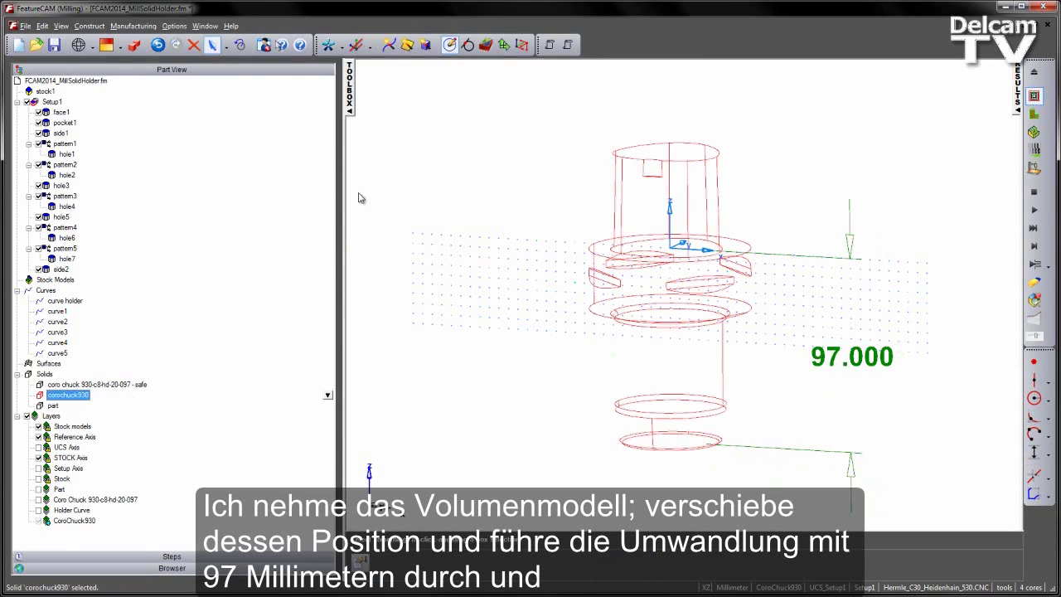
{"action": "left_click", "coordinate": [240, 45]}
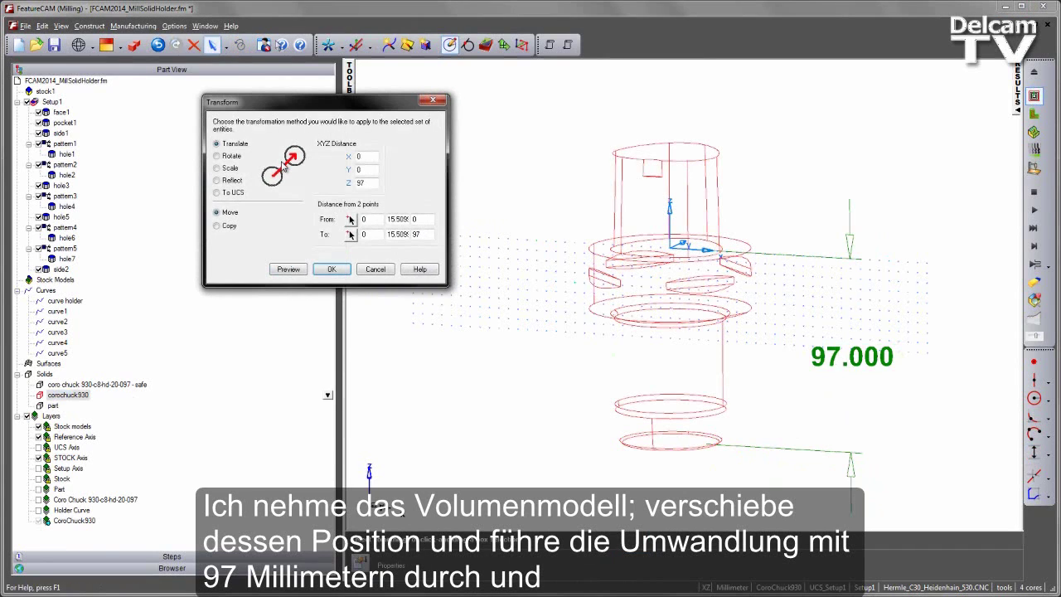
{"action": "left_click", "coordinate": [295, 270]}
{"action": "left_click", "coordinate": [333, 269]}
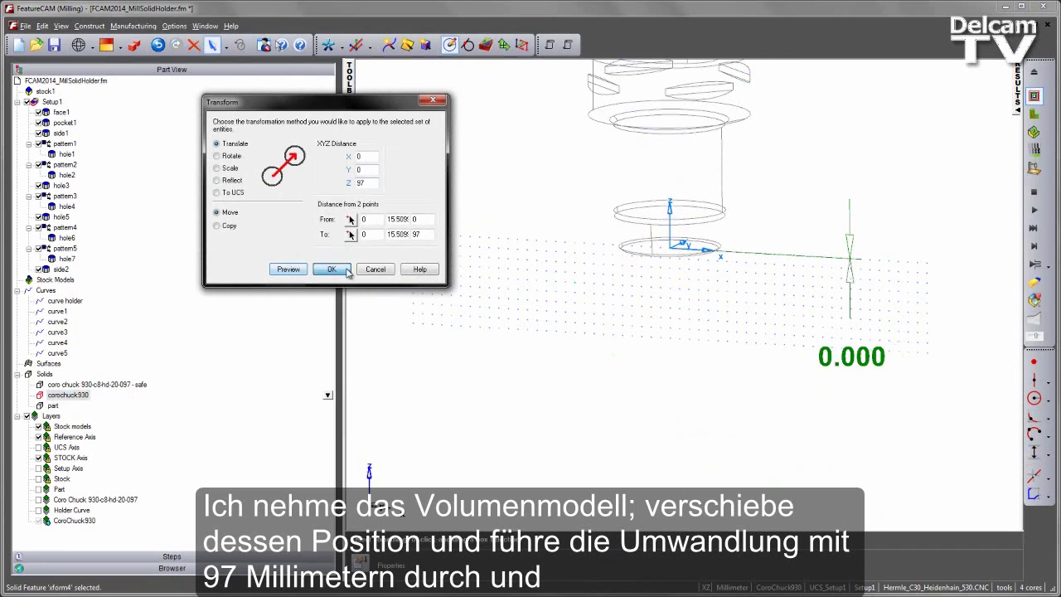
{"action": "middle_click_drag", "start_coordinate": [741, 237], "coordinate": [737, 277]}
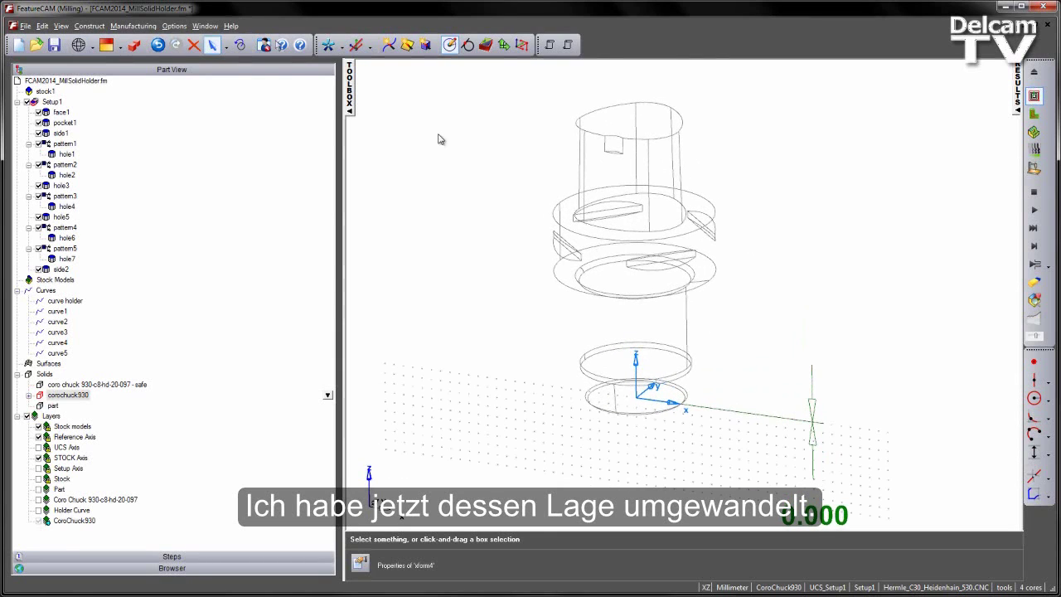
- Delete the vertical dimension and return the holder solid to shaded display
{"action": "left_click", "coordinate": [814, 424]}
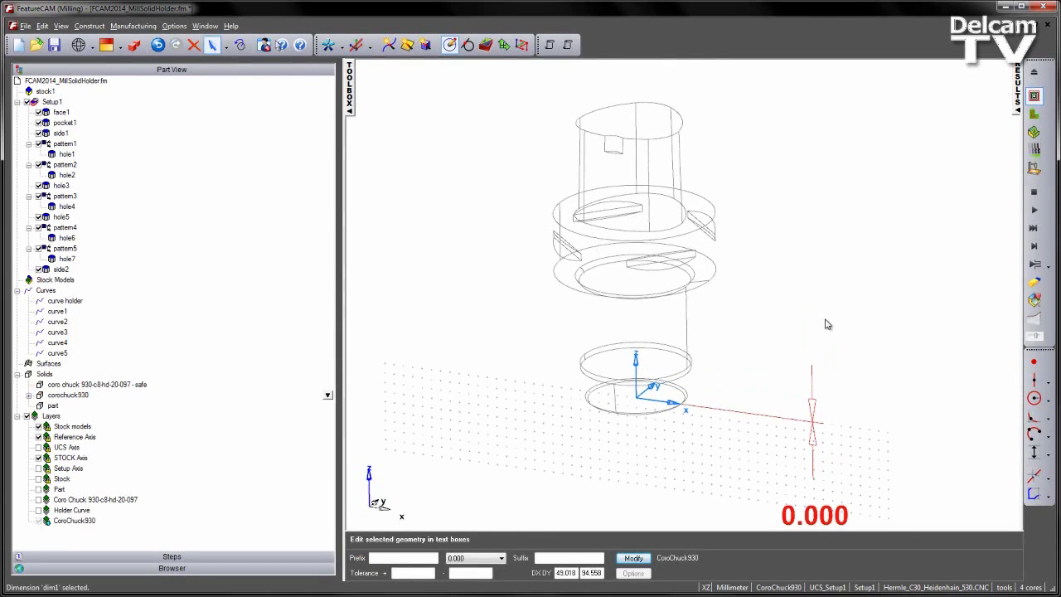
{"action": "key", "text": "Delete"}
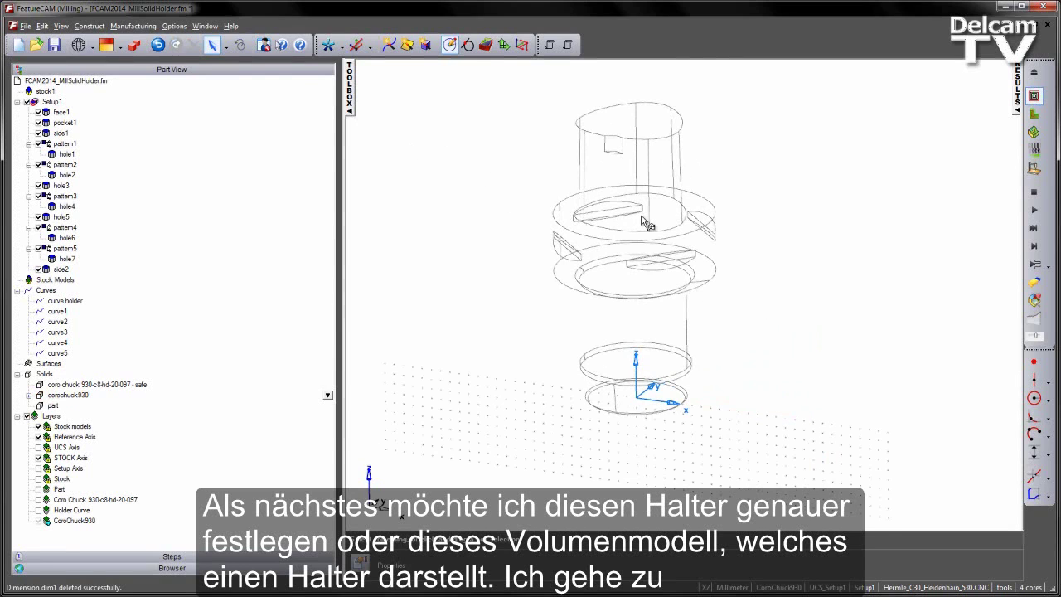
{"action": "left_click", "coordinate": [134, 45]}
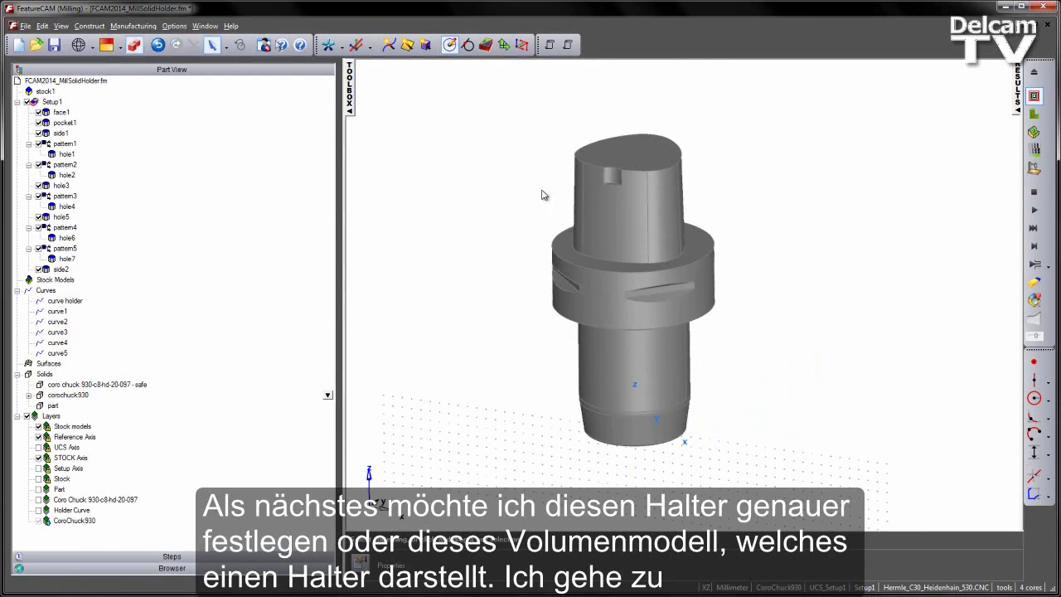
- Create a new endmill tool holder named CoroChuck930 that fits the Capto Spindle
{"action": "left_click", "coordinate": [133, 26]}
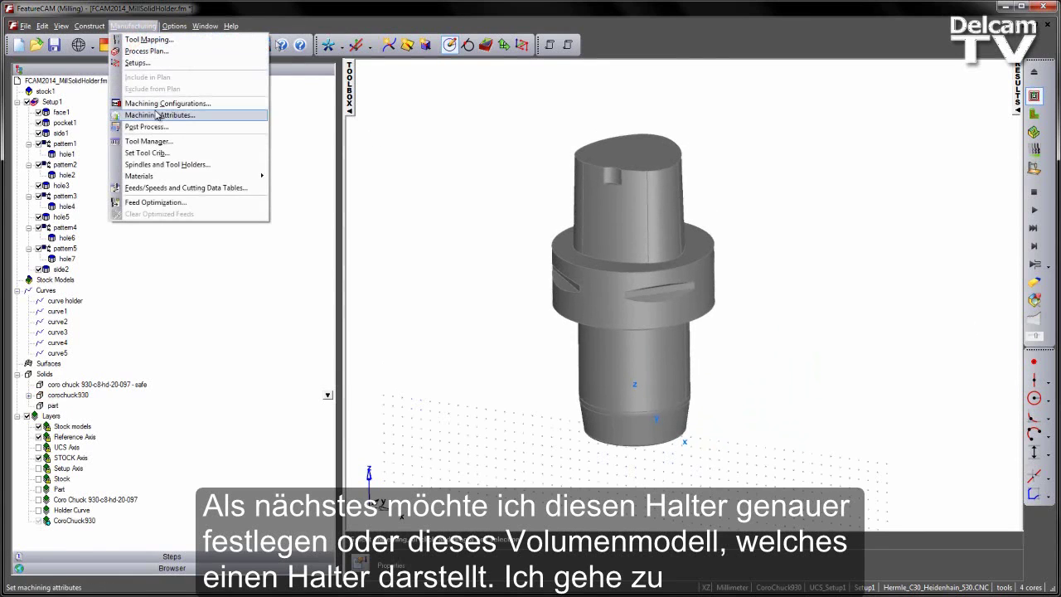
{"action": "left_click", "coordinate": [202, 165]}
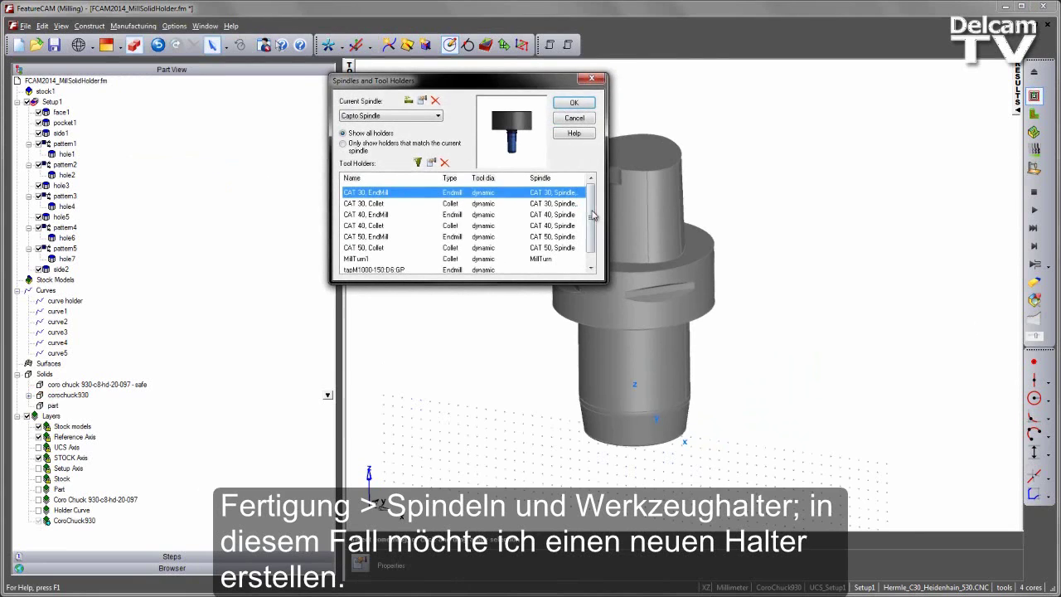
{"action": "scroll", "coordinate": [592, 210], "scroll_direction": "down", "scroll_amount": 1}
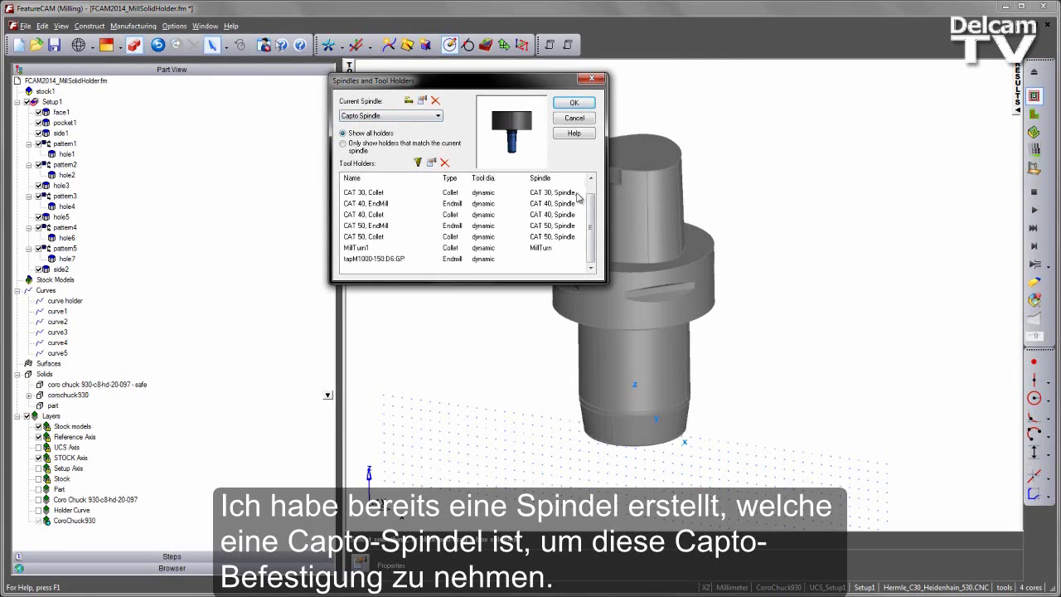
{"action": "left_click", "coordinate": [418, 164]}
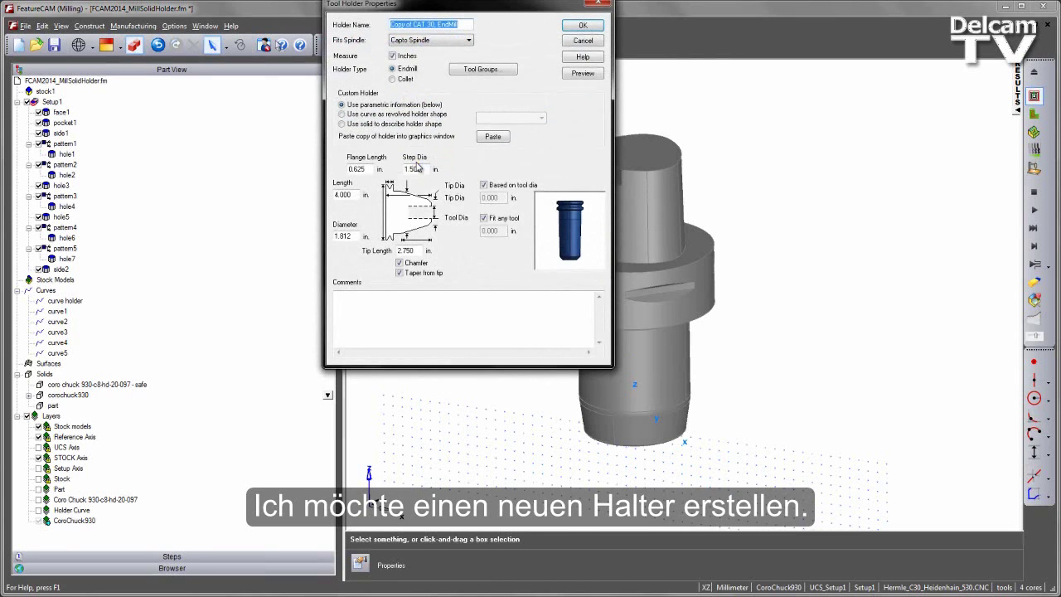
{"action": "left_click_drag", "start_coordinate": [428, 6], "coordinate": [448, 133]}
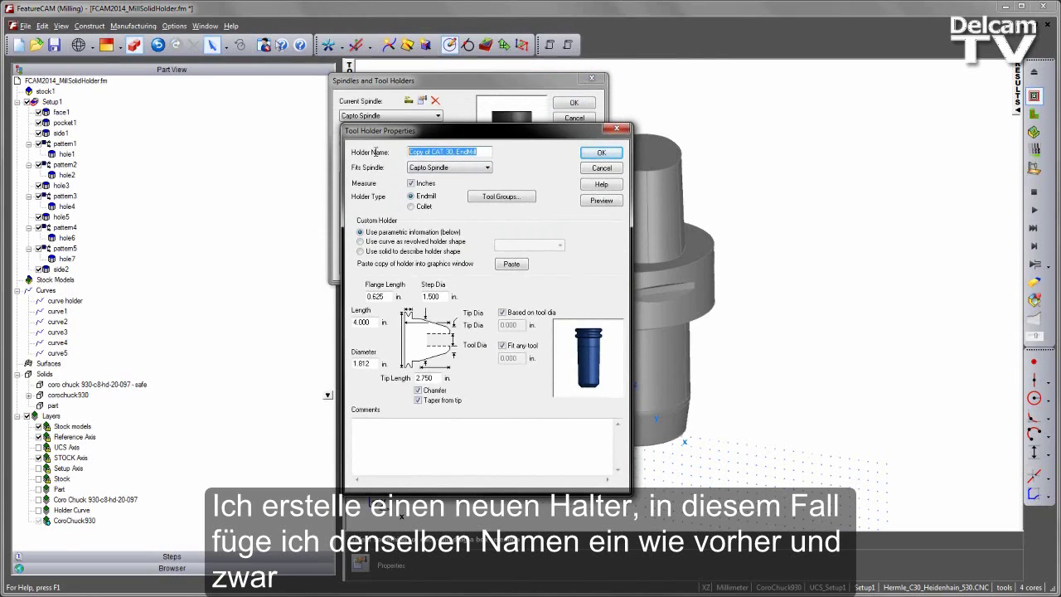
{"action": "type", "text": "CoroChuck930"}
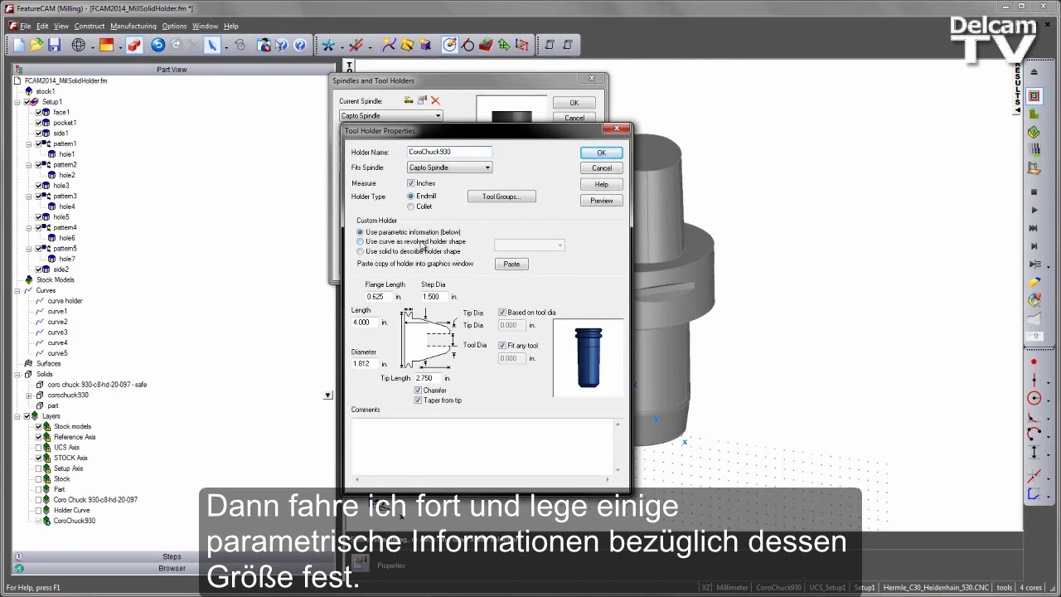
- Switch the new holder to millimetres and set flange length 20, step diameter 30, length 97, diameter 50 and tip length 97
{"action": "left_click", "coordinate": [411, 184]}
{"action": "left_click_drag", "start_coordinate": [388, 296], "coordinate": [292, 300]}
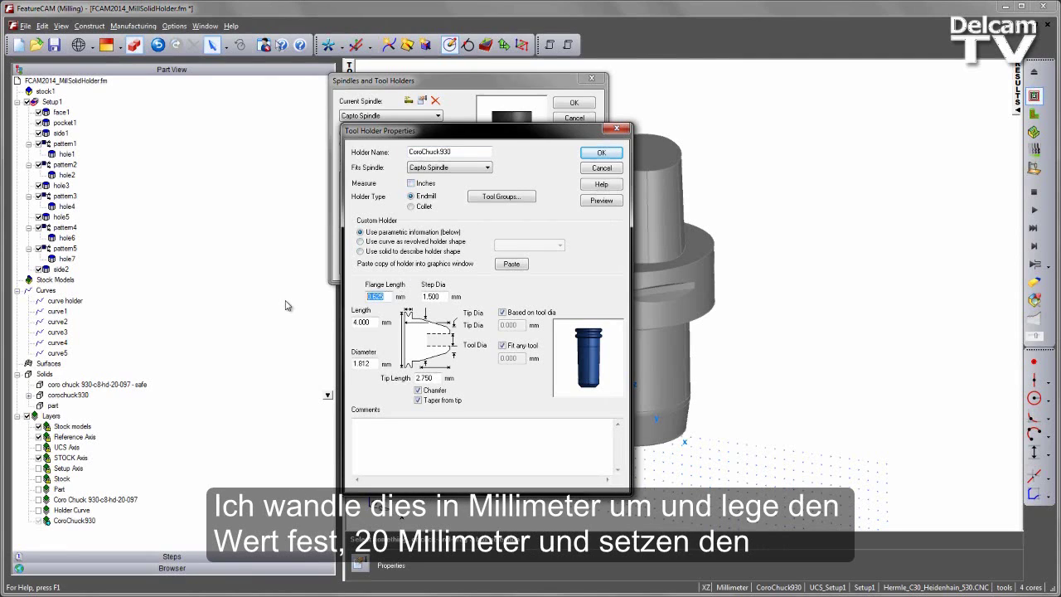
{"action": "type", "text": "20"}
{"action": "key", "text": "Tab"}
{"action": "type", "text": "30"}
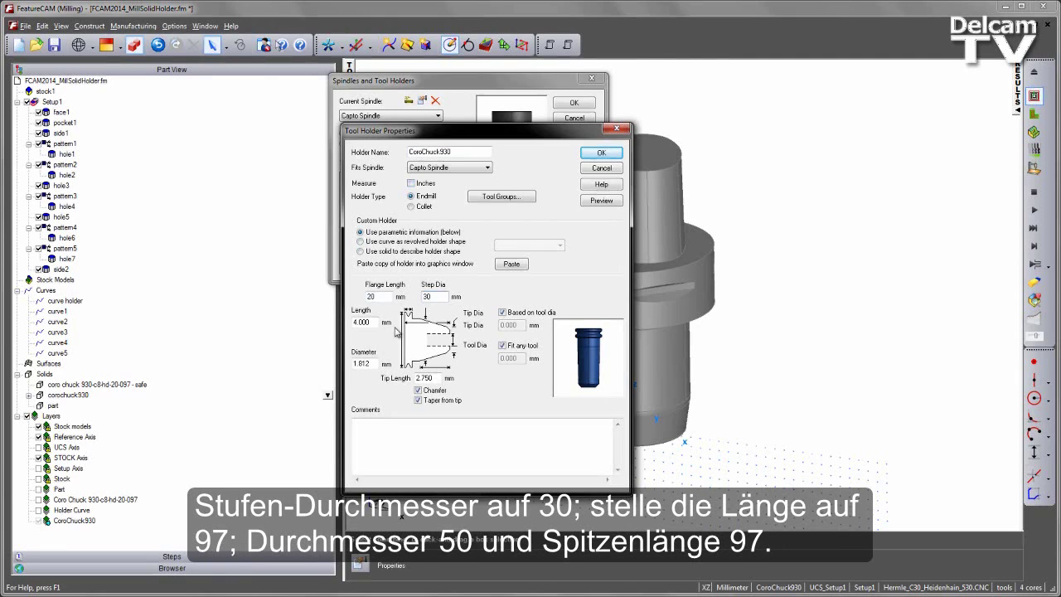
{"action": "double_click", "coordinate": [368, 322]}
{"action": "type", "text": "97"}
{"action": "key", "text": "Tab"}
{"action": "key", "text": "Tab"}
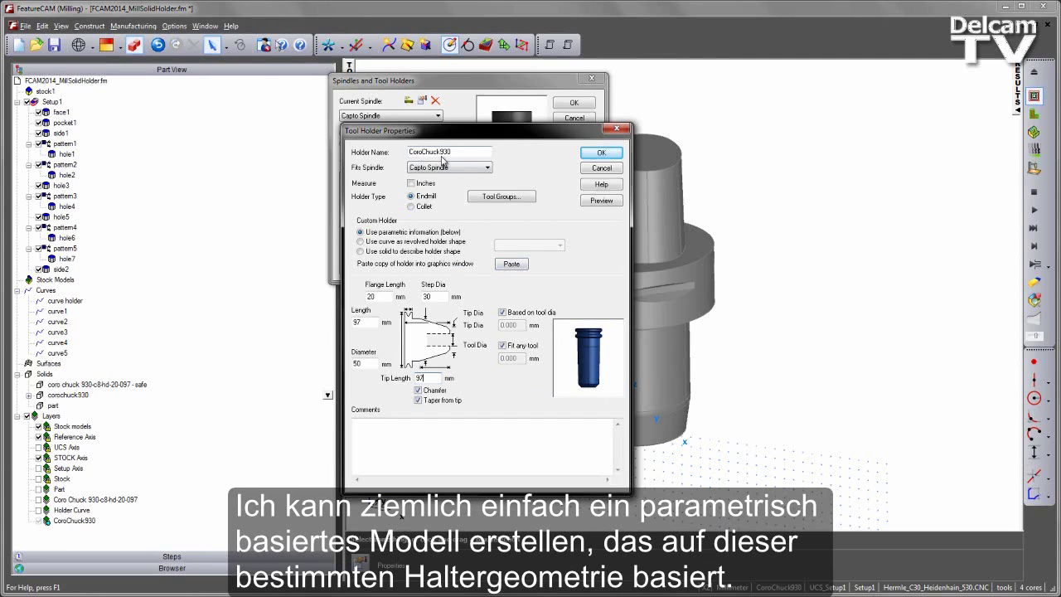
{"action": "left_click", "coordinate": [602, 155]}
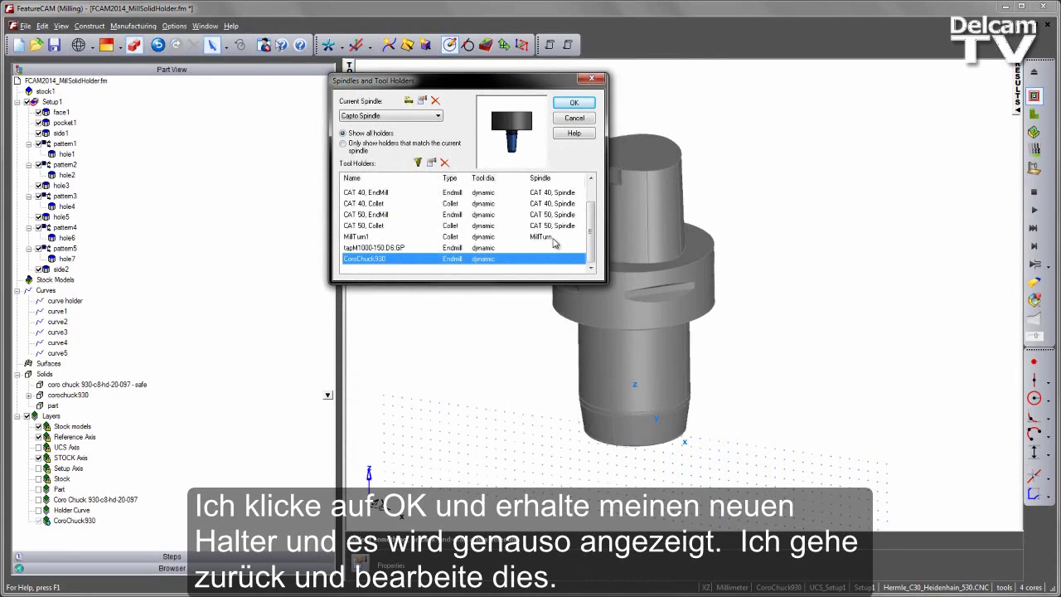
- Edit the CoroChuck930 tool holder and use the curve named curve holder as its revolved shape
{"action": "left_click", "coordinate": [431, 163]}
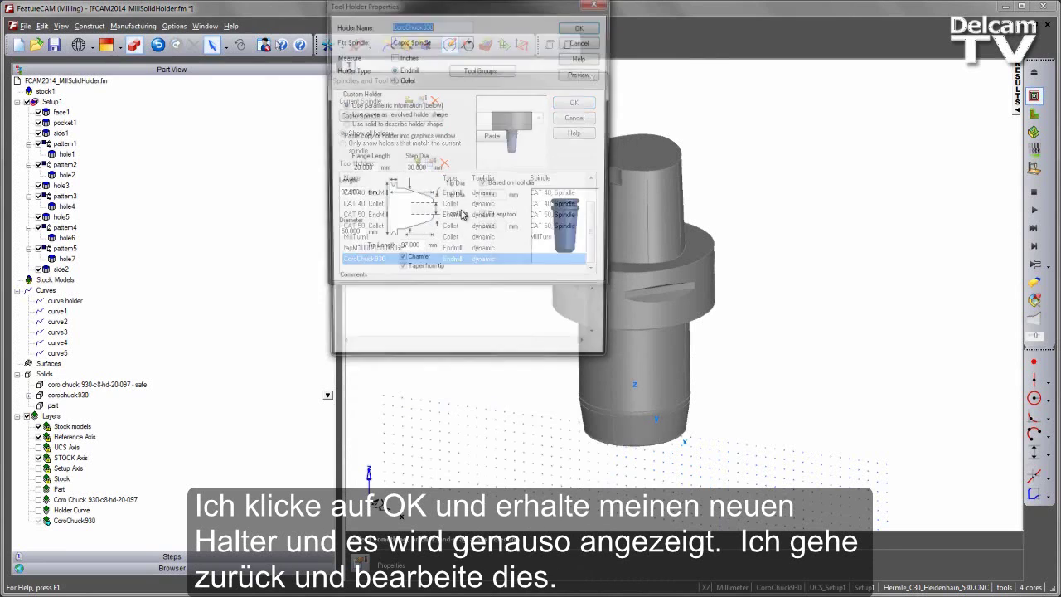
{"action": "left_click", "coordinate": [343, 114]}
{"action": "left_click", "coordinate": [535, 119]}
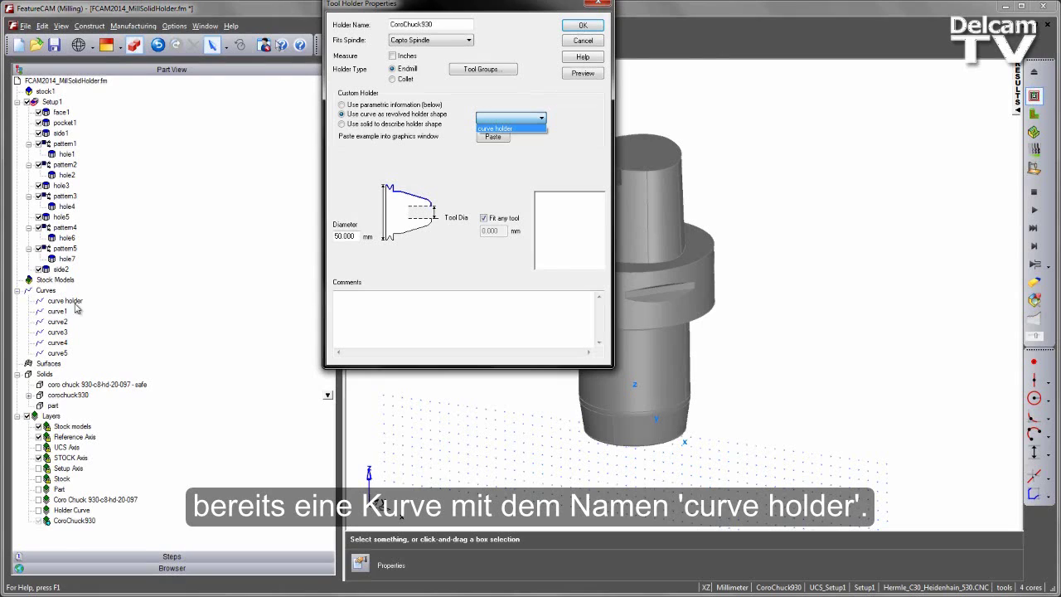
{"action": "left_click", "coordinate": [531, 129]}
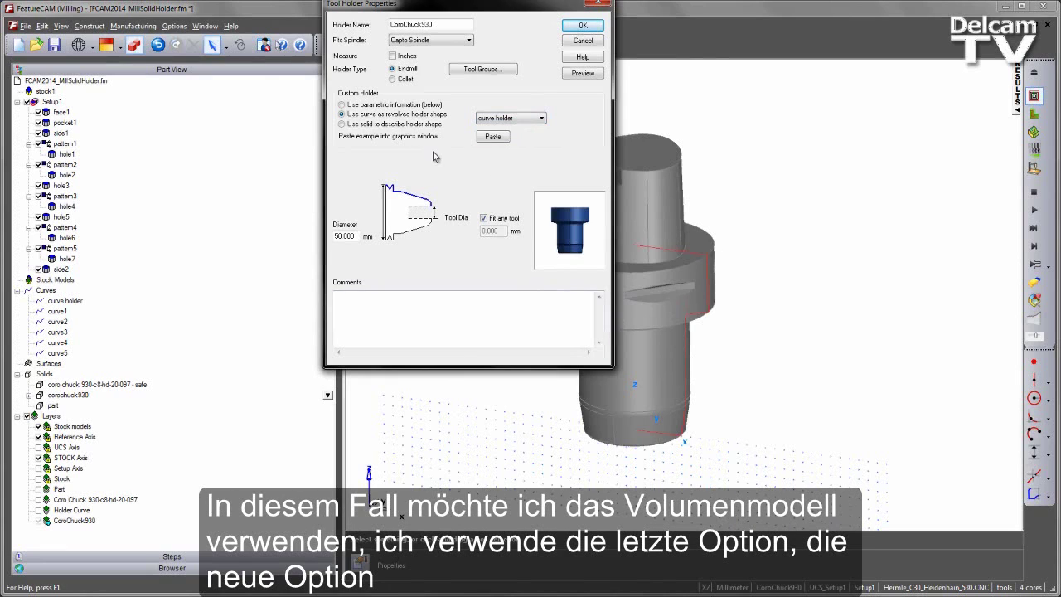
- Use the corochuck930 solid to describe the CoroChuck930 holder's shape and accept the holder properties
{"action": "left_click", "coordinate": [342, 123]}
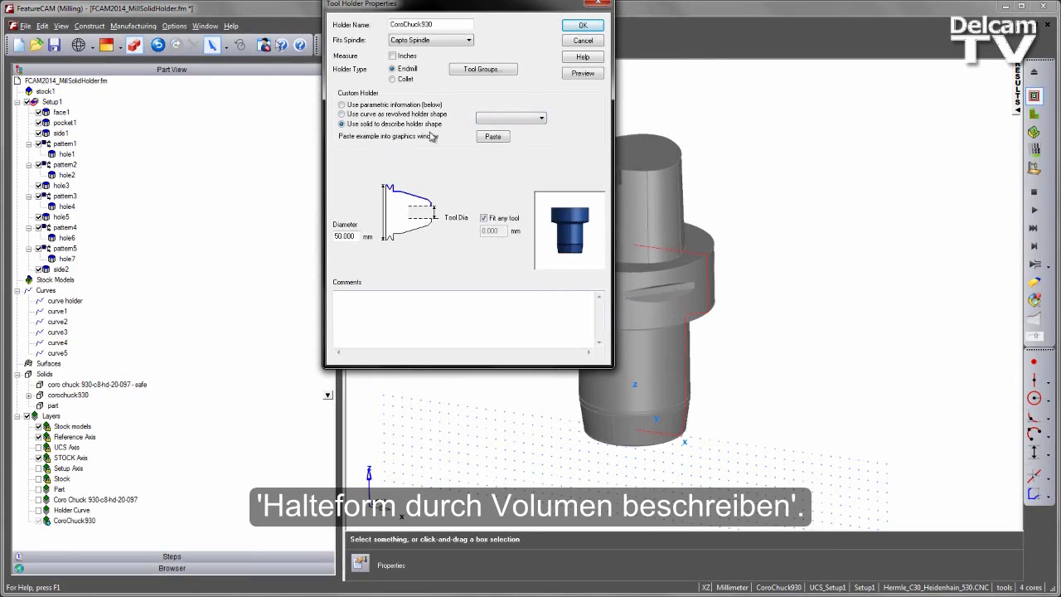
{"action": "left_click", "coordinate": [530, 119]}
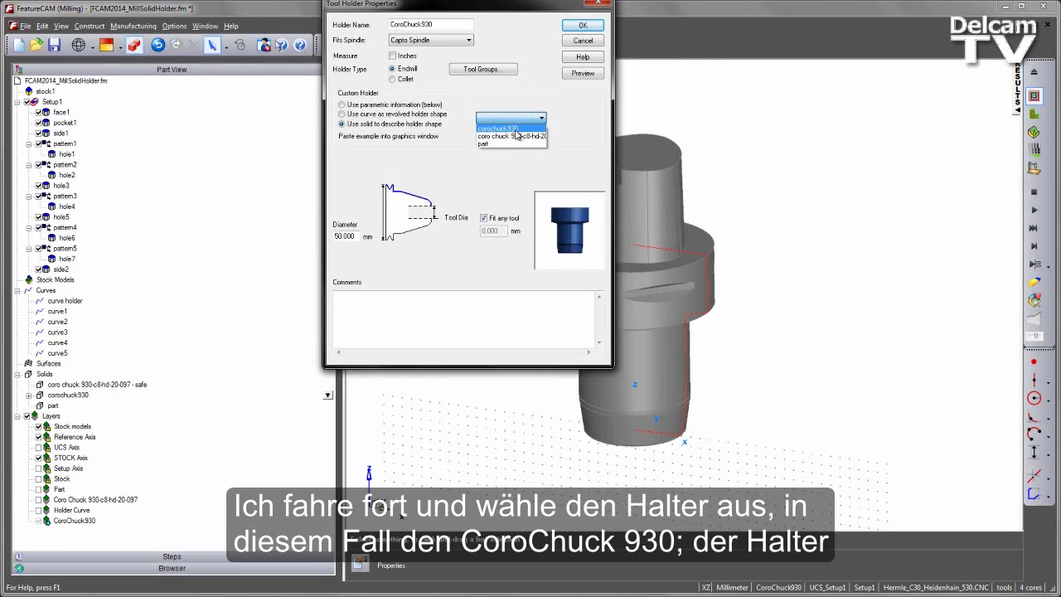
{"action": "left_click", "coordinate": [515, 129]}
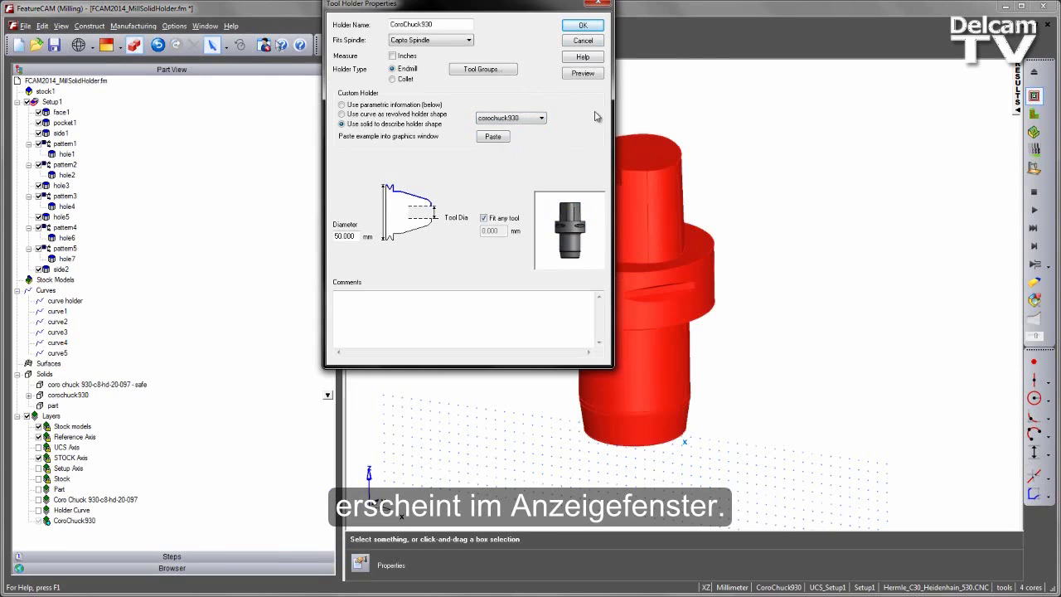
{"action": "left_click", "coordinate": [583, 25]}
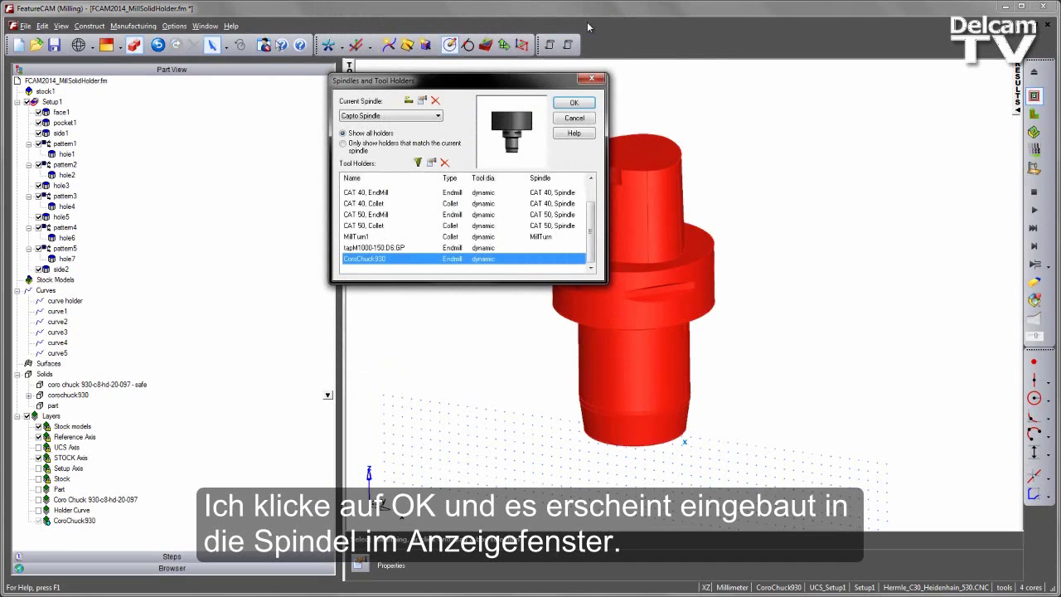
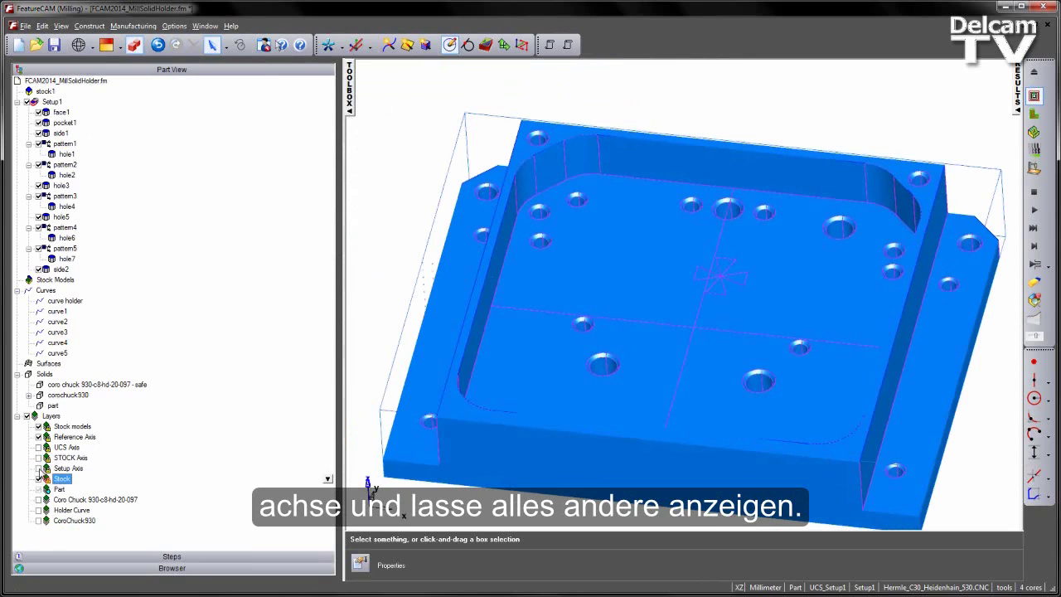
- Display the Setup Axis and UCS Axis layers together with the part and stock
{"action": "left_click", "coordinate": [38, 448]}
{"action": "scroll", "coordinate": [664, 224], "scroll_direction": "down", "scroll_amount": 3}
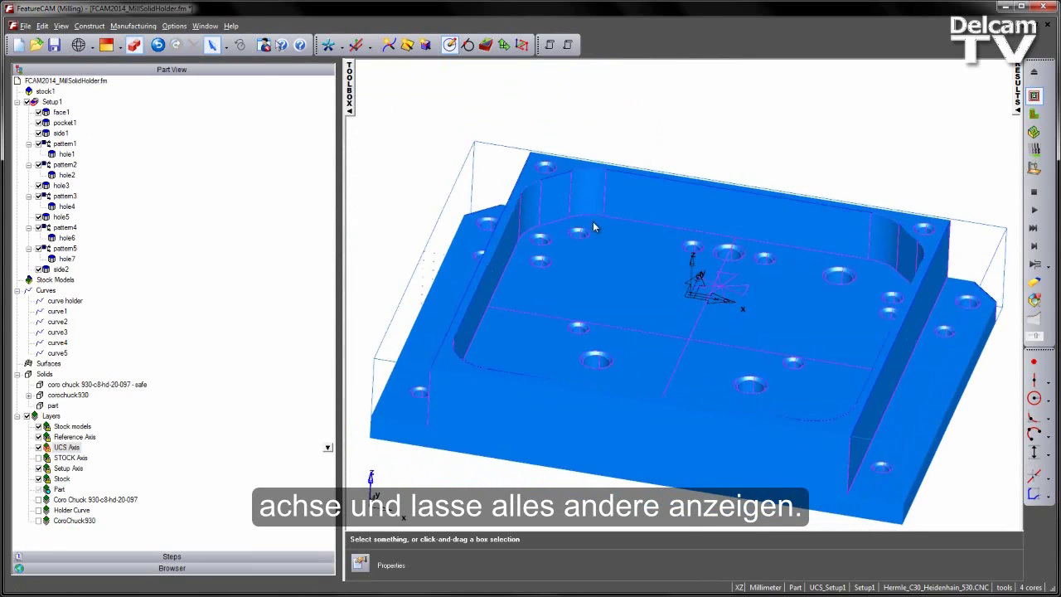
{"action": "scroll", "coordinate": [563, 253], "scroll_direction": "up", "scroll_amount": 3}
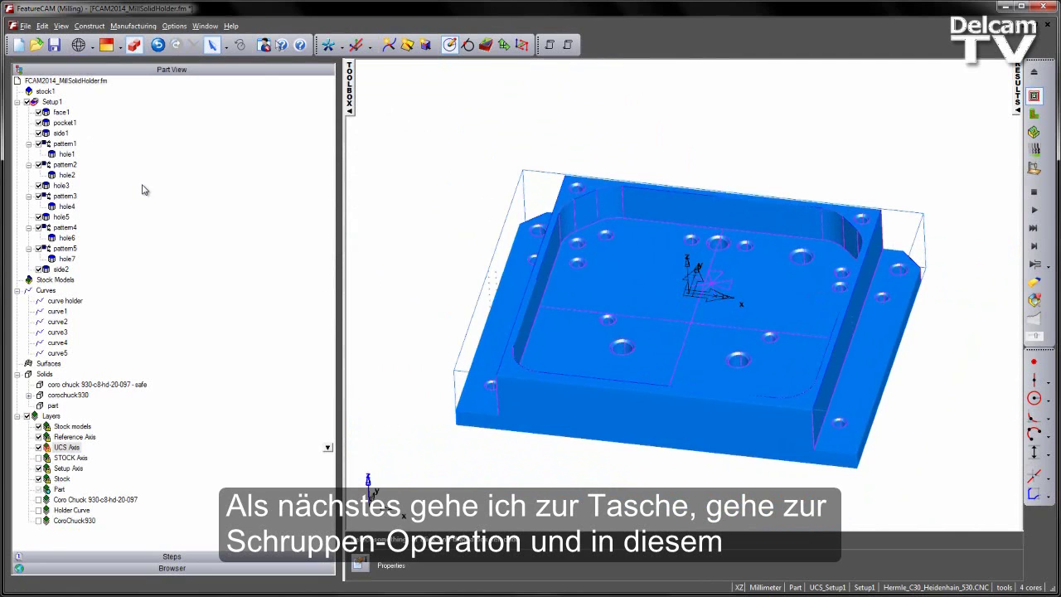
- Open the rough operation of pocket1 and create a copy of its endmillM2000:reg tool
{"action": "double_click", "coordinate": [66, 123]}
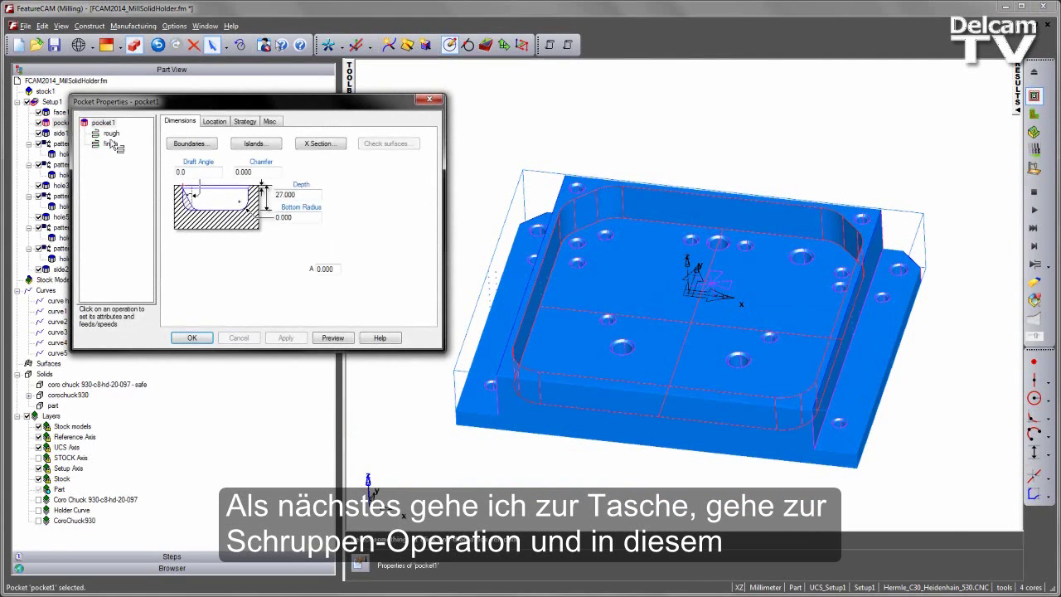
{"action": "left_click", "coordinate": [110, 133]}
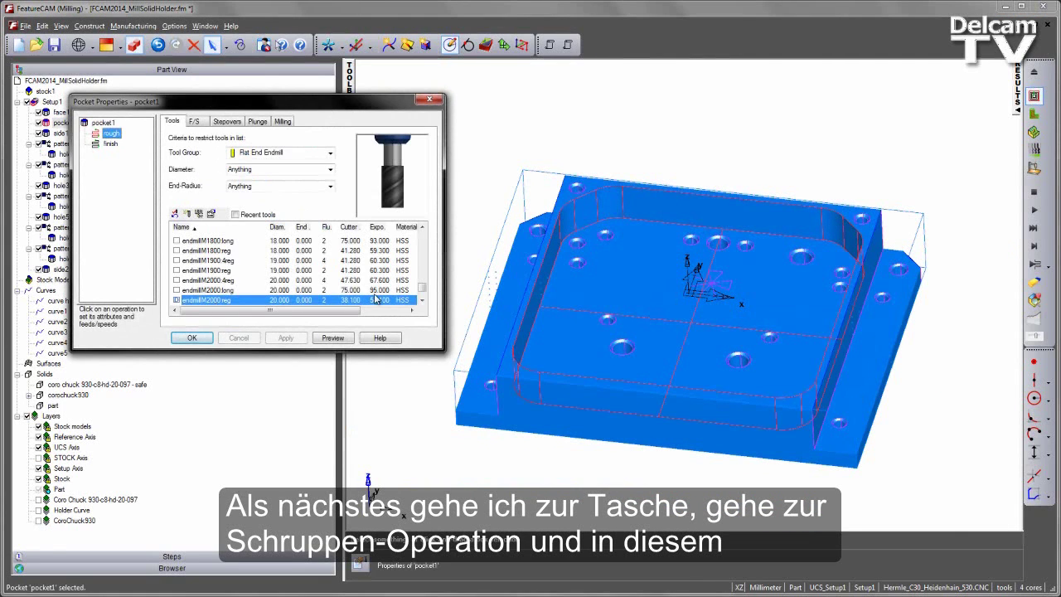
{"action": "left_click", "coordinate": [422, 301]}
{"action": "left_click", "coordinate": [423, 301]}
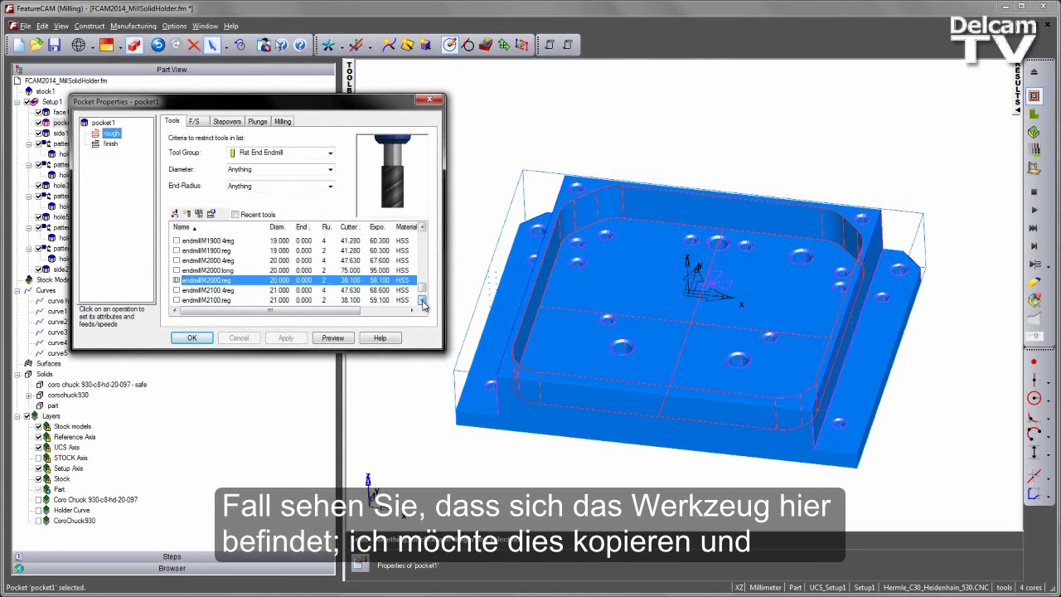
{"action": "left_click", "coordinate": [188, 215]}
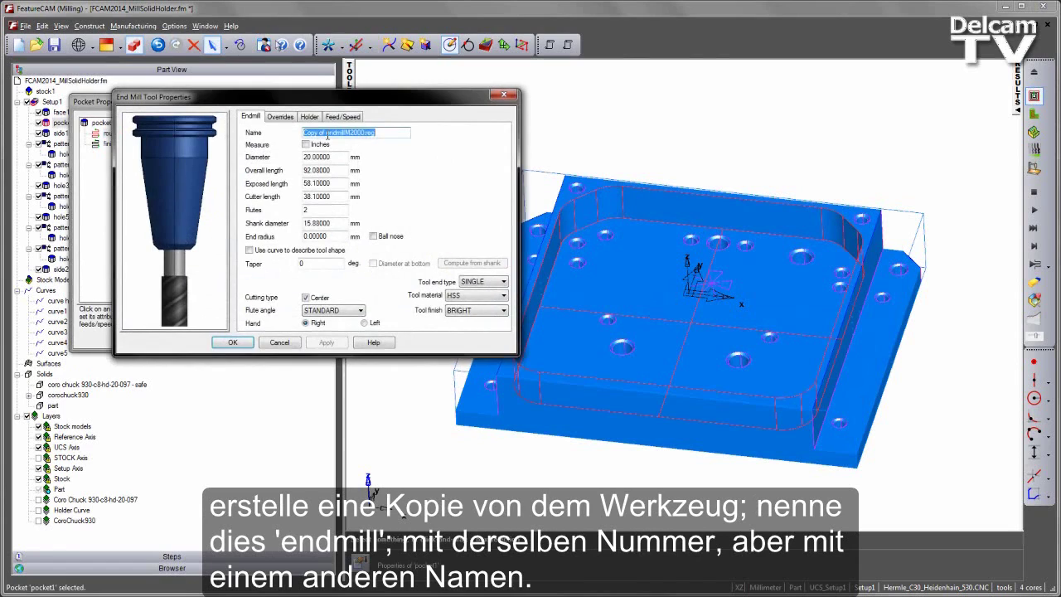
- Rename the copied end mill as endmillM2000:reg_Capto
{"action": "left_click", "coordinate": [304, 132]}
{"action": "key", "text": "Delete"}
{"action": "key", "text": "Delete"}
{"action": "key", "text": "Delete"}
{"action": "key", "text": "Delete"}
{"action": "key", "text": "Delete"}
{"action": "key", "text": "Delete"}
{"action": "key", "text": "Delete"}
{"action": "key", "text": "Delete"}
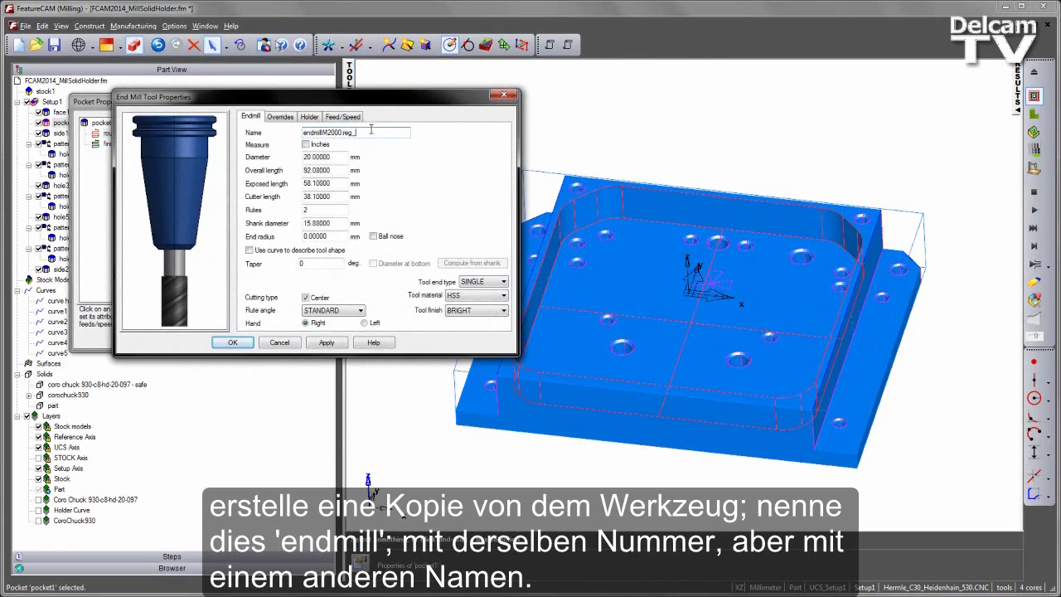
{"action": "type", "text": "_Capto"}
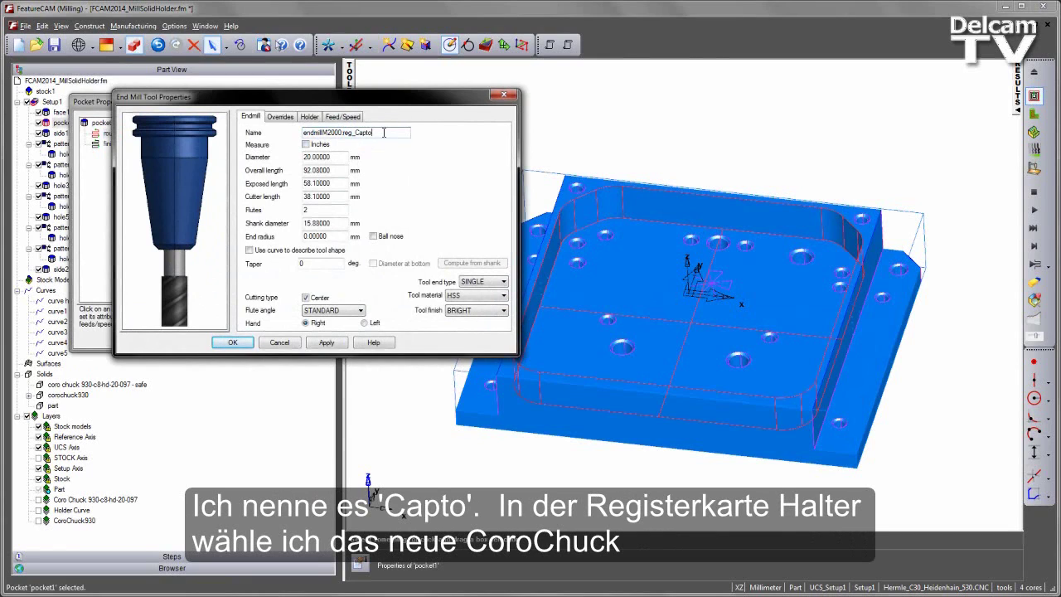
- Assign the CoroChuck930 holder to the copied end mill and set the new tool as the override for roughing
{"action": "left_click", "coordinate": [309, 116]}
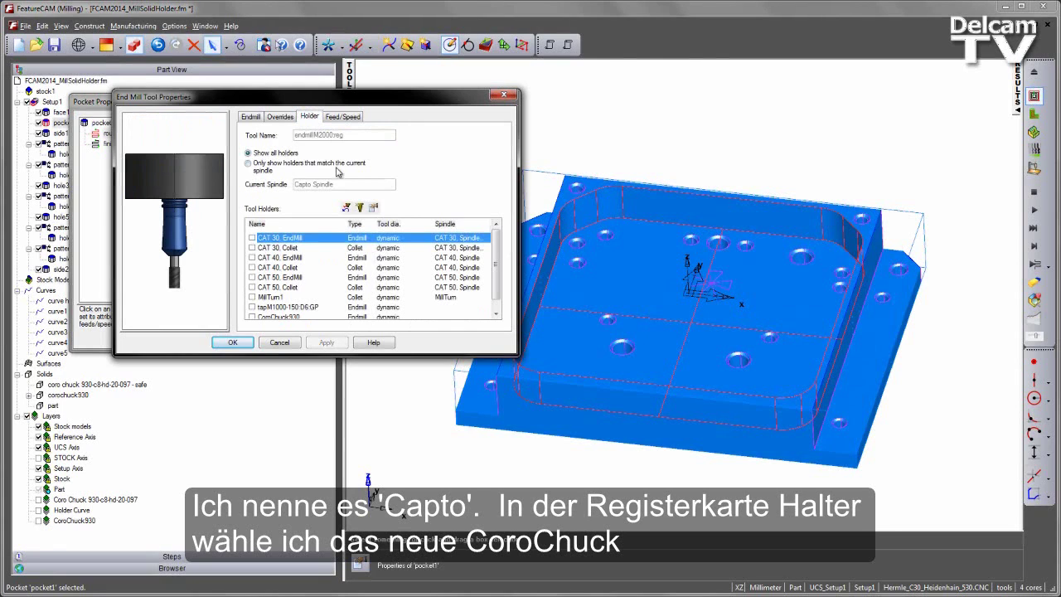
{"action": "left_click_drag", "start_coordinate": [501, 267], "coordinate": [500, 282]}
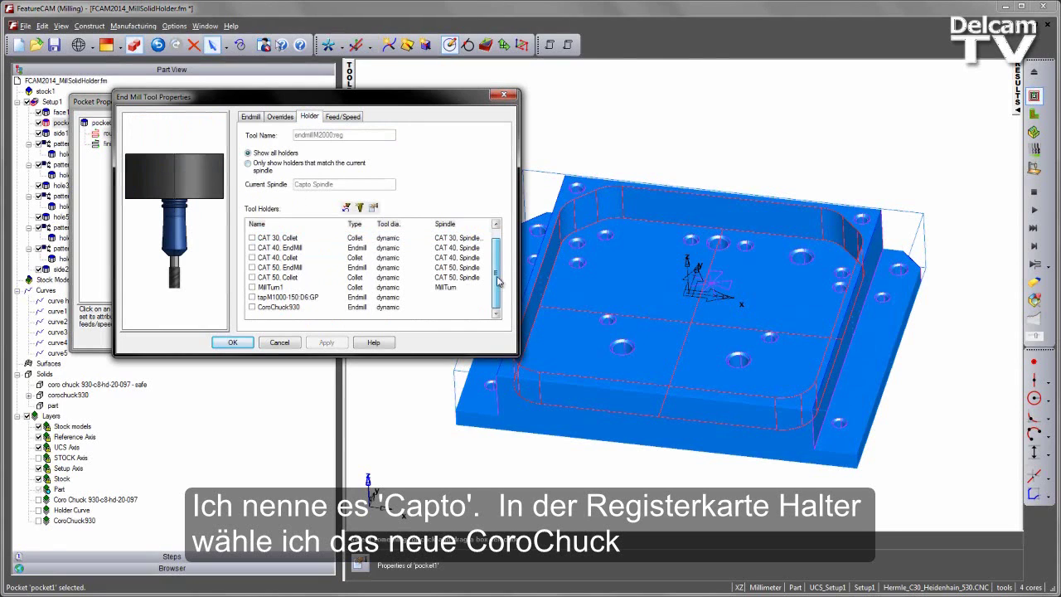
{"action": "left_click", "coordinate": [252, 308]}
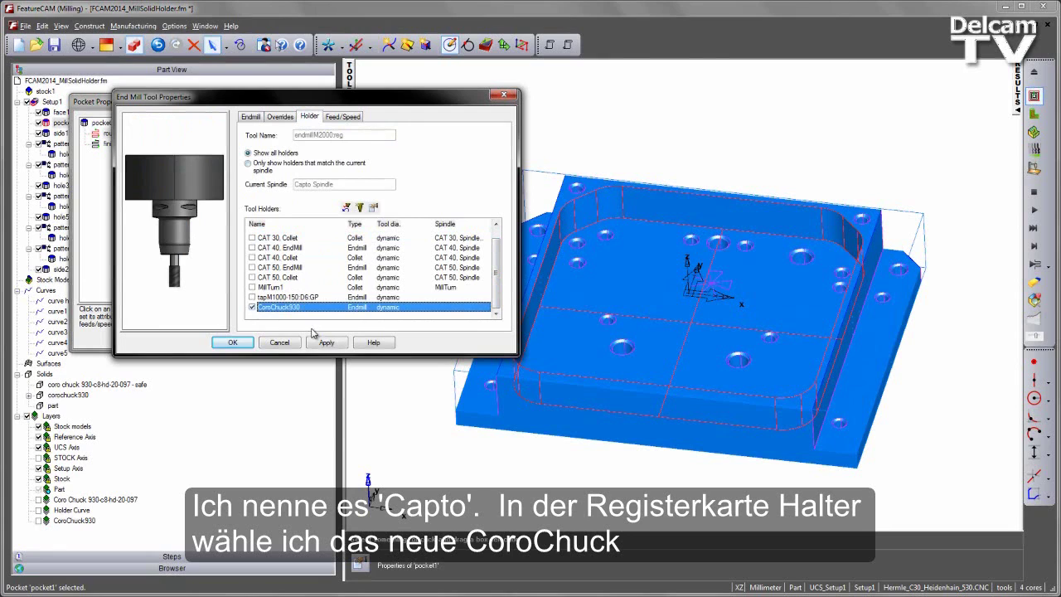
{"action": "left_click", "coordinate": [326, 343]}
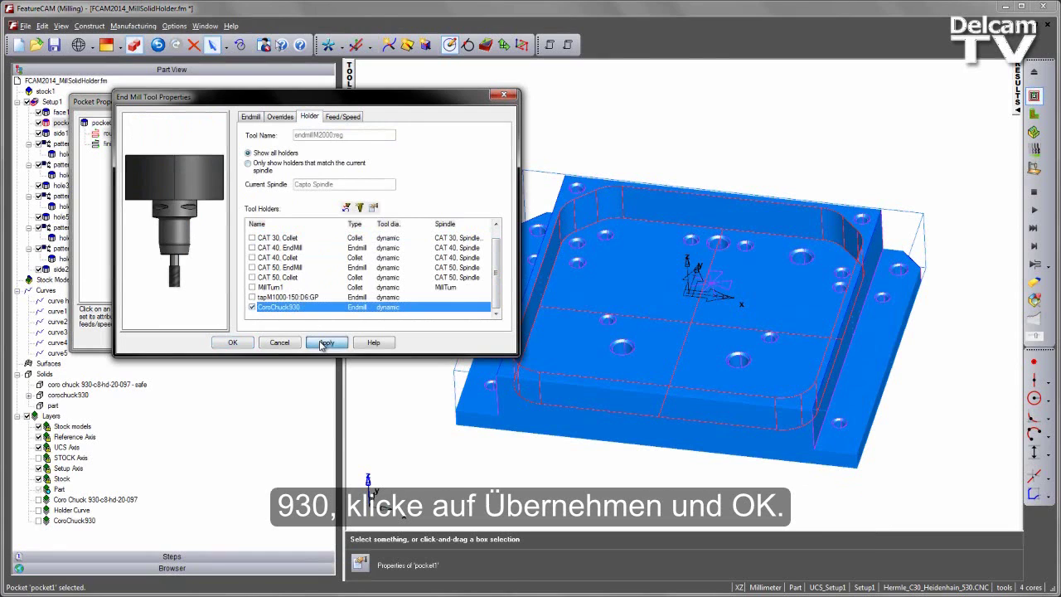
{"action": "left_click", "coordinate": [234, 343]}
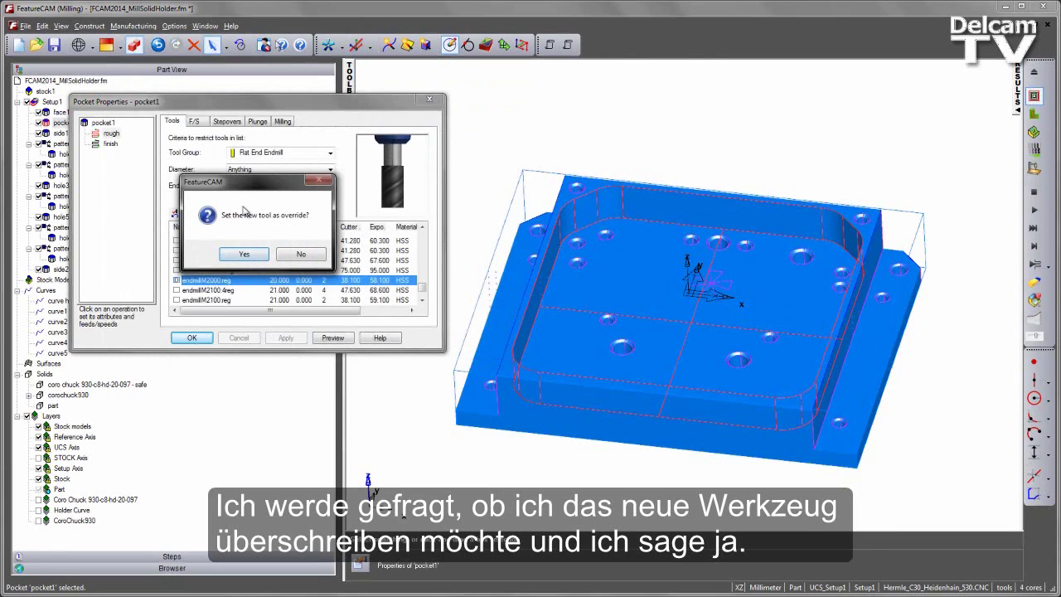
{"action": "left_click", "coordinate": [246, 255]}
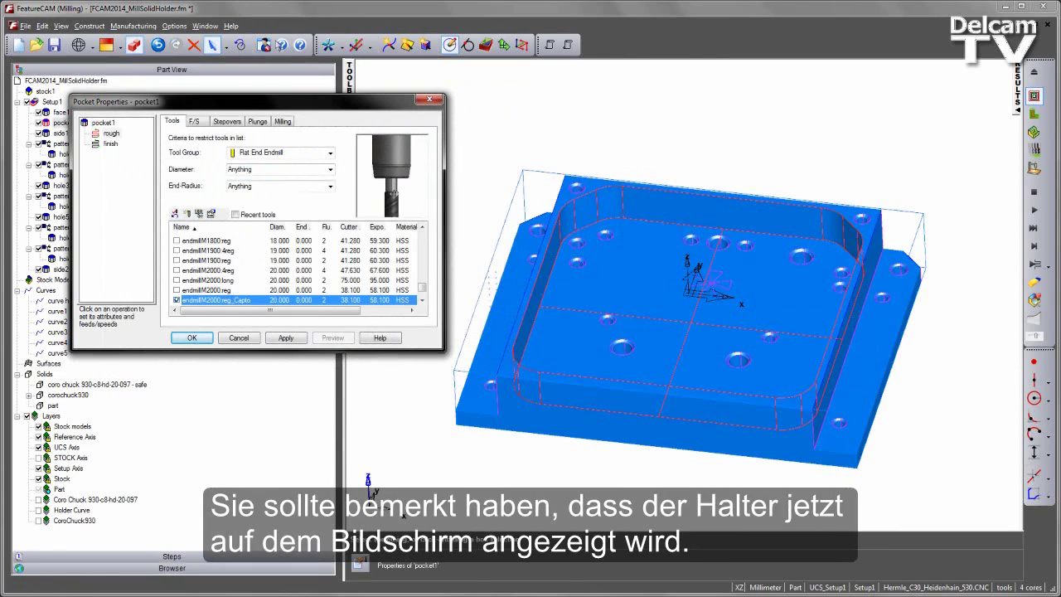
- Check the tool used by the pocket's finish operation and accept the pocket properties
{"action": "left_click_drag", "start_coordinate": [389, 166], "coordinate": [397, 186]}
{"action": "left_click", "coordinate": [110, 145]}
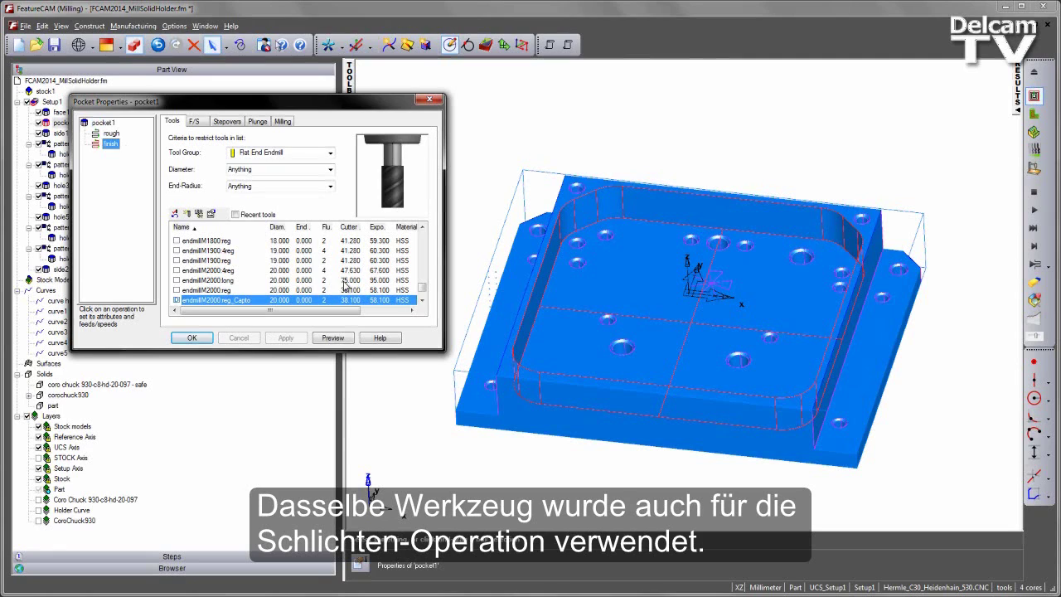
{"action": "left_click", "coordinate": [193, 338]}
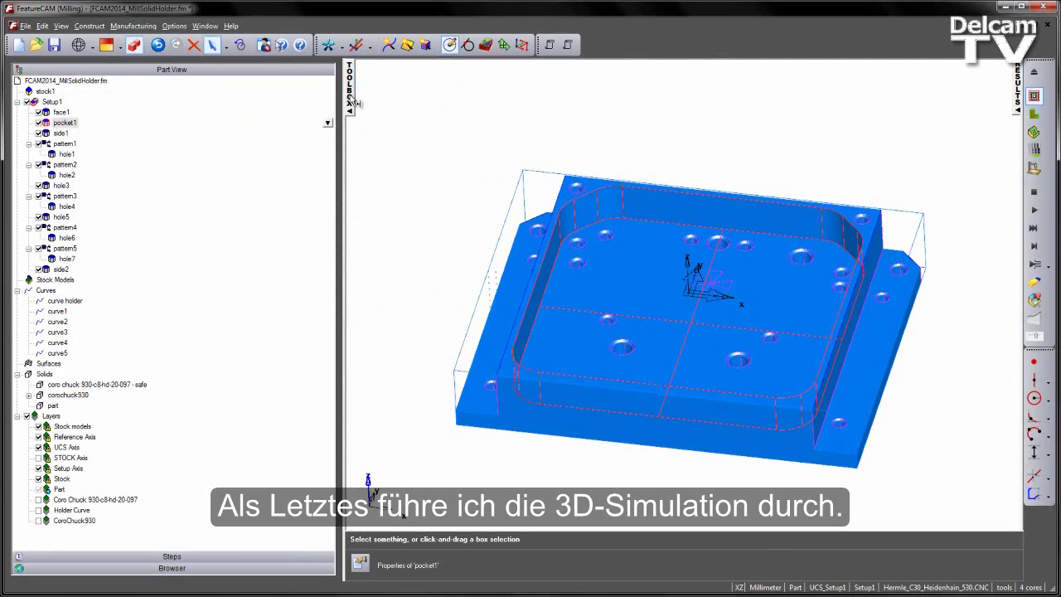
- Collapse the part tree, start the 3D simulation and advance it past face milling to the next operation
{"action": "left_click", "coordinate": [352, 93]}
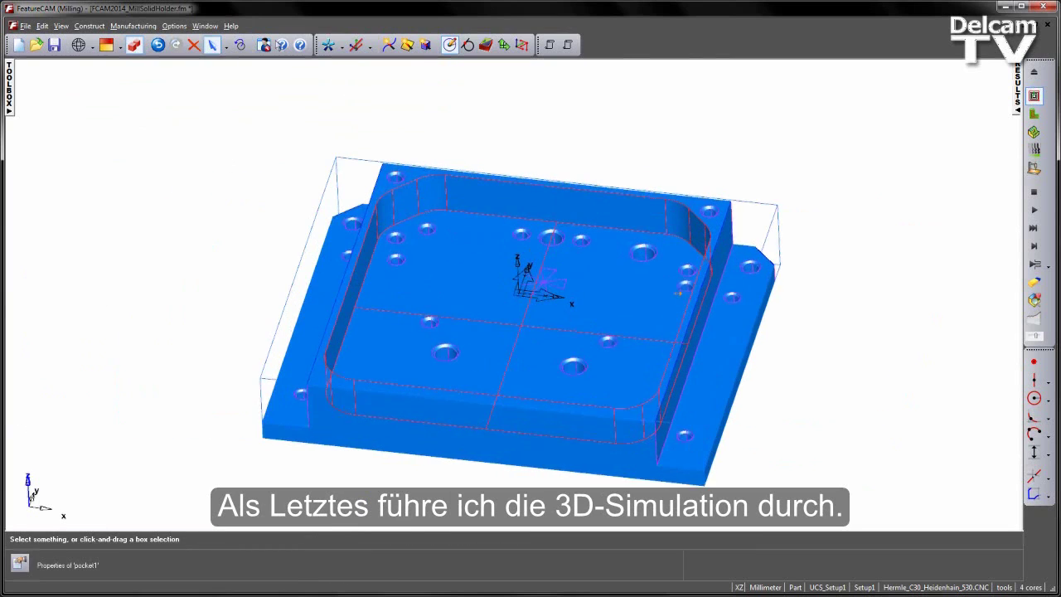
{"action": "left_click", "coordinate": [1034, 132]}
{"action": "left_click", "coordinate": [1034, 246]}
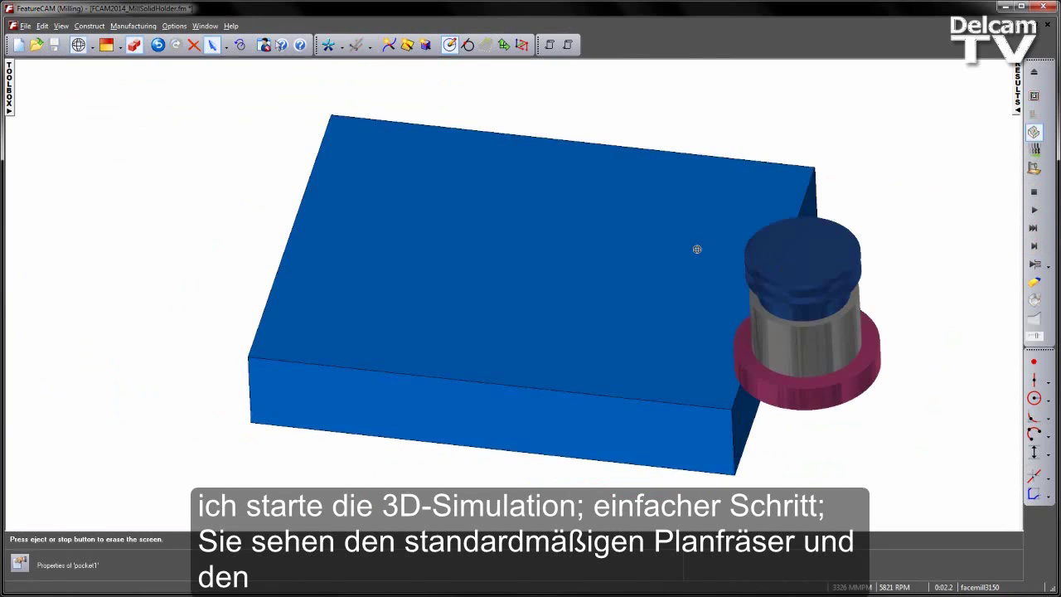
{"action": "left_click", "coordinate": [1034, 265]}
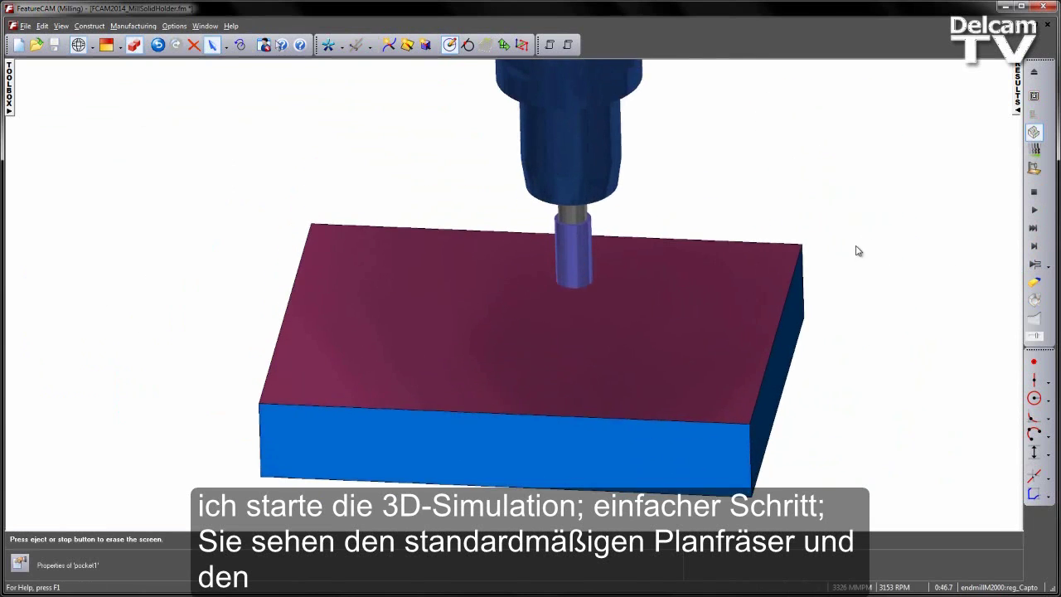